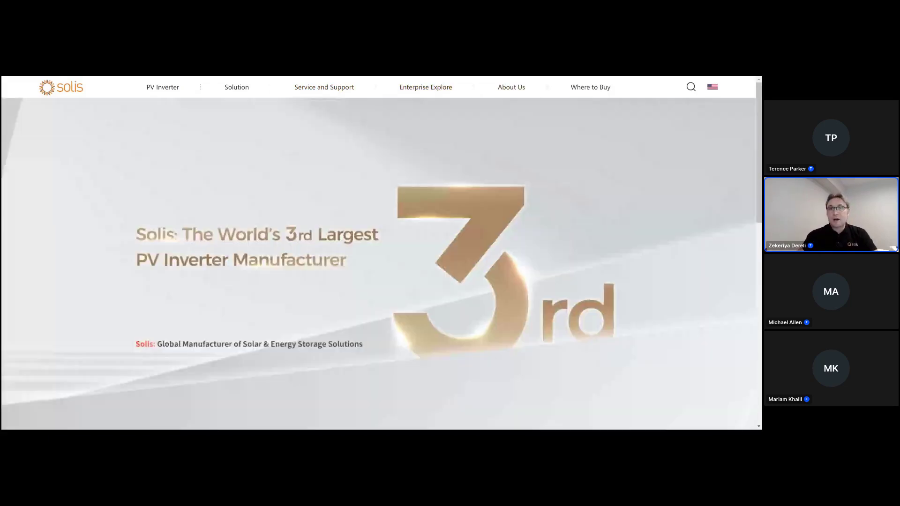
Open the Monitoring portal's login page from the Solis website's Service and Support section.
mouse_move(294, 96)
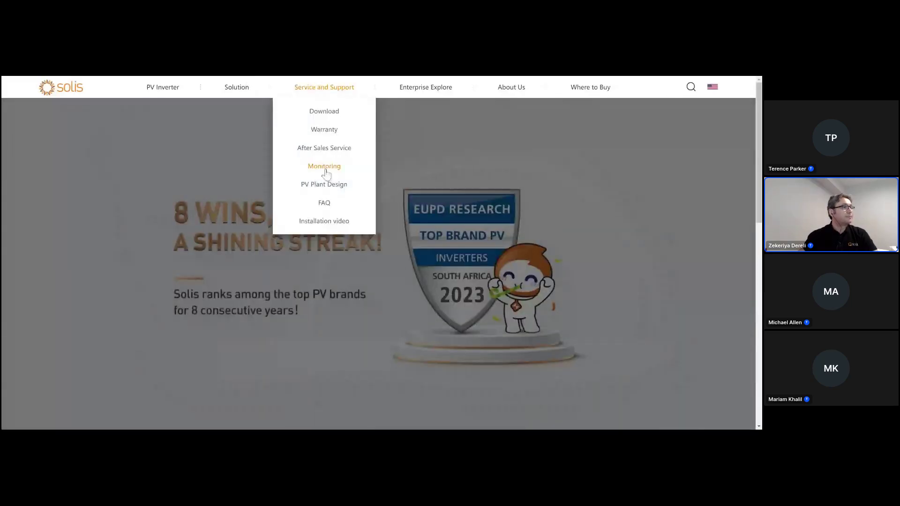
click(325, 170)
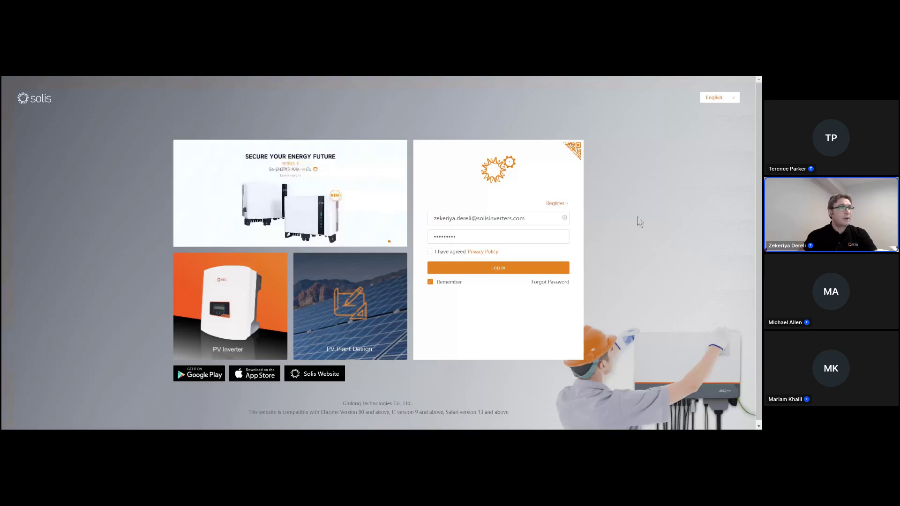
Try out the Organization account registration with a sample Gmail address, agree to the privacy policy, and return to the login page.
click(556, 205)
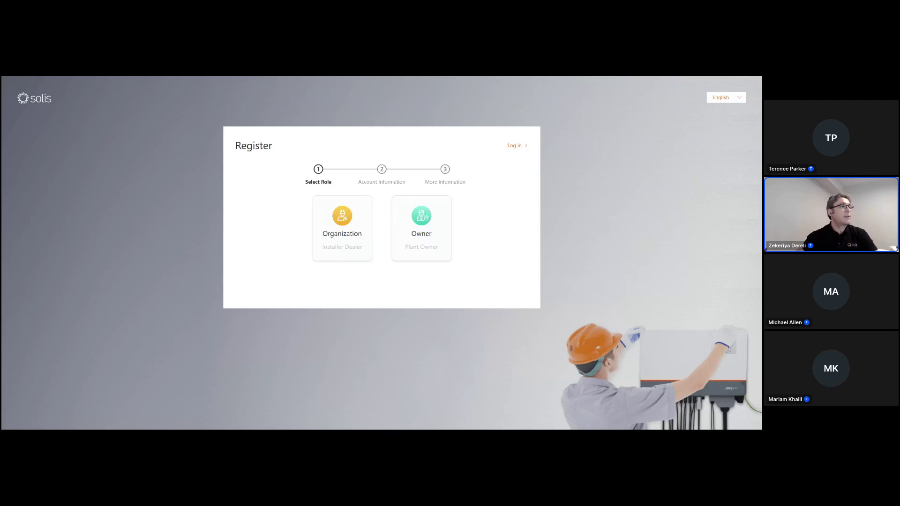
click(357, 233)
click(356, 250)
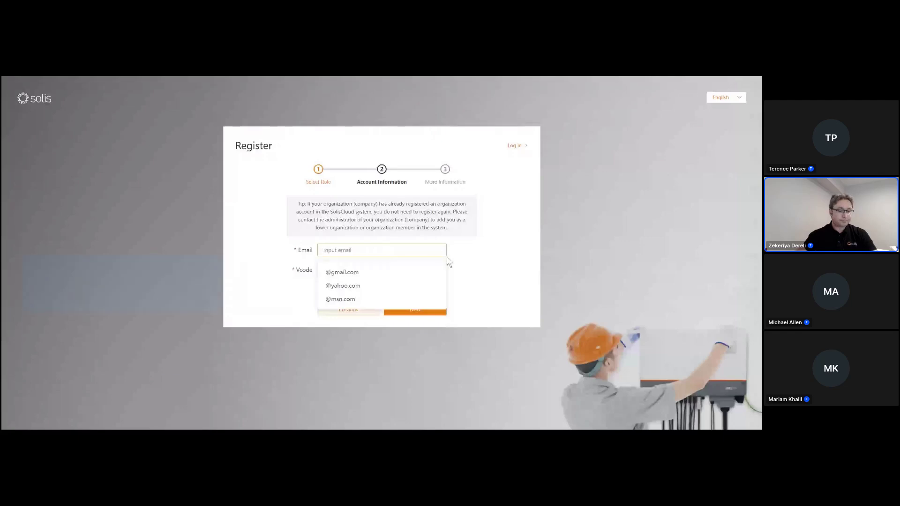
text(user)
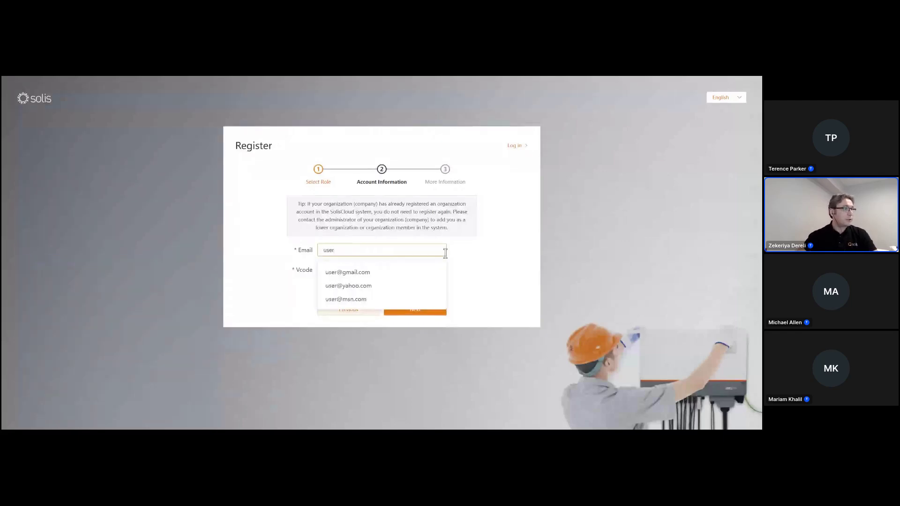
click(352, 275)
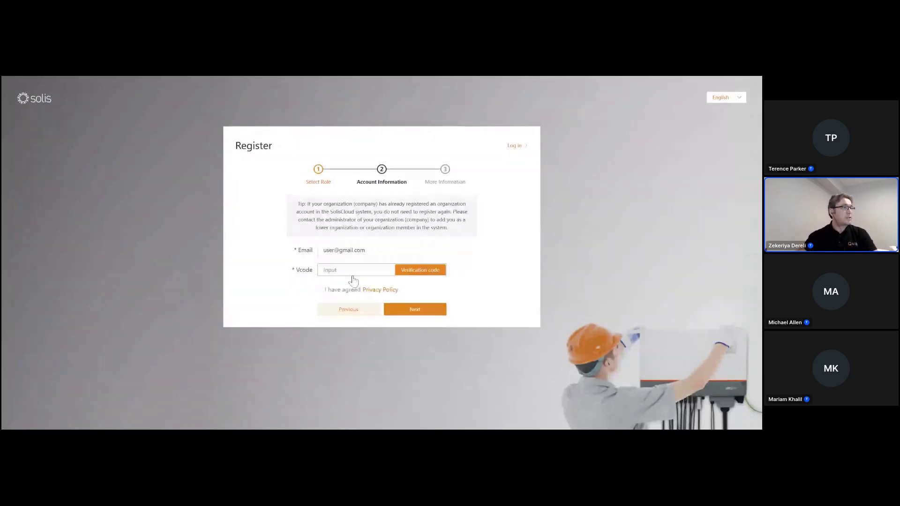
click(435, 270)
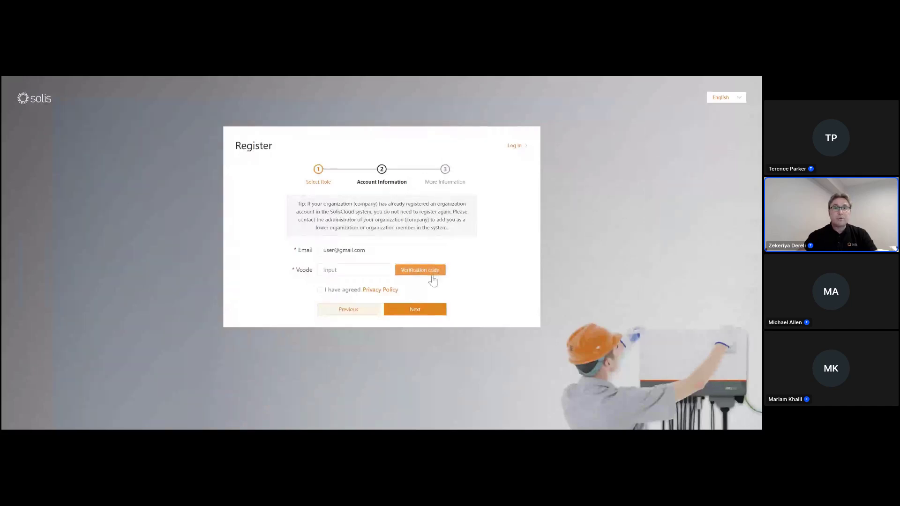
click(355, 270)
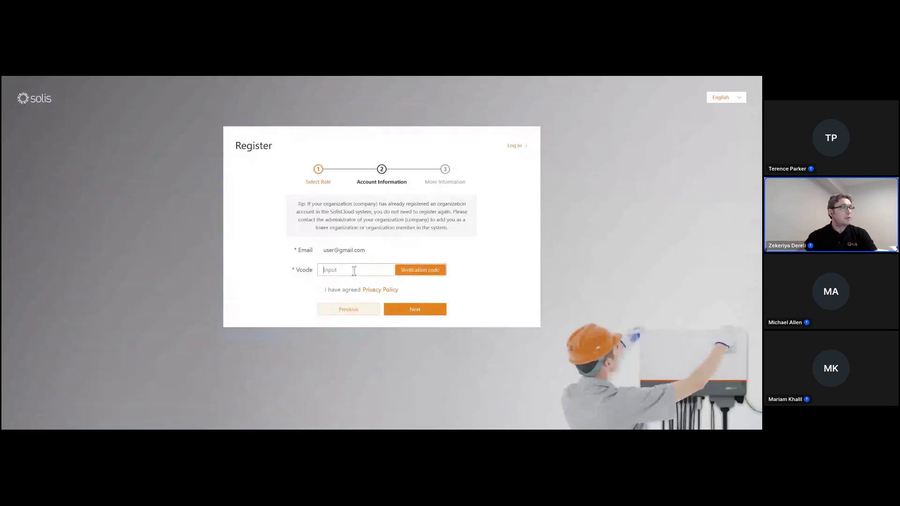
click(320, 291)
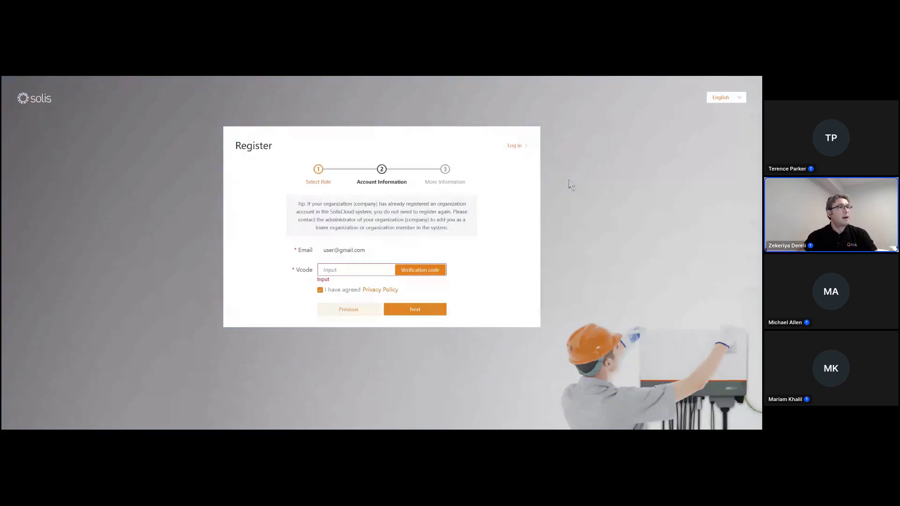
click(516, 146)
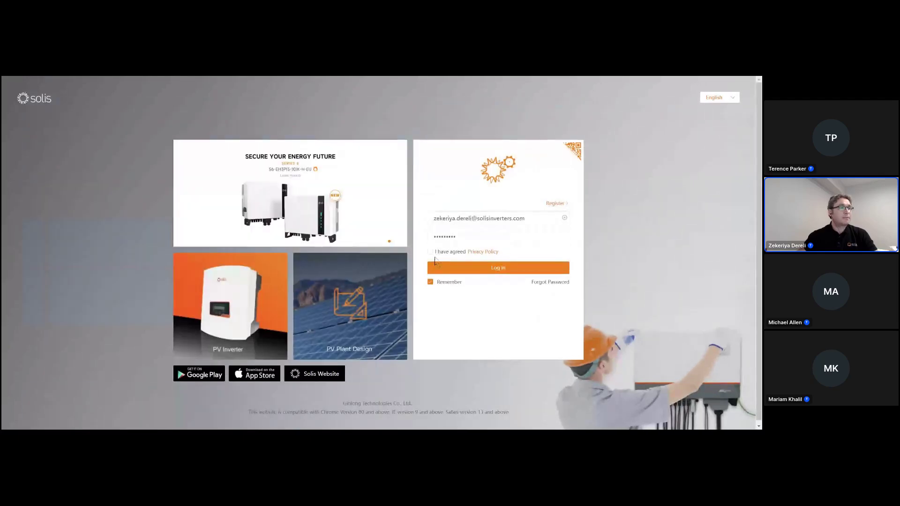
Agree to the privacy policy and log in with the saved account credentials.
click(430, 252)
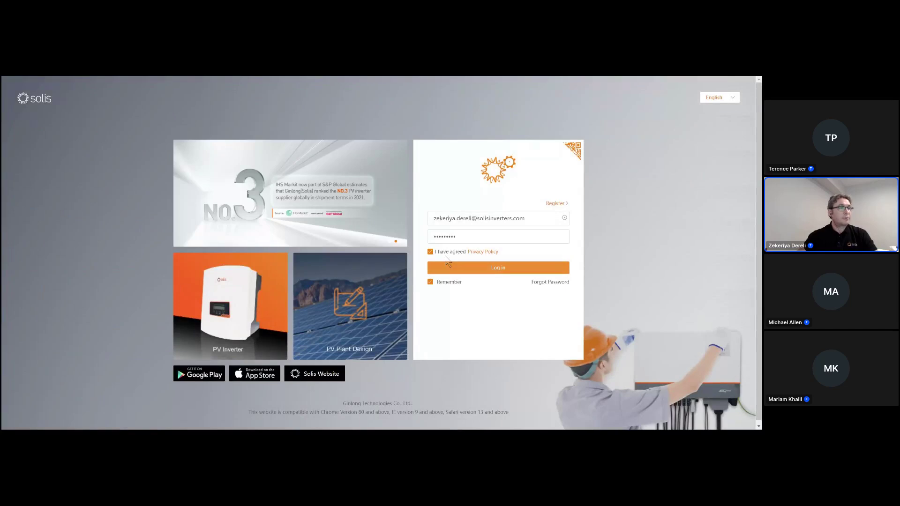
click(504, 270)
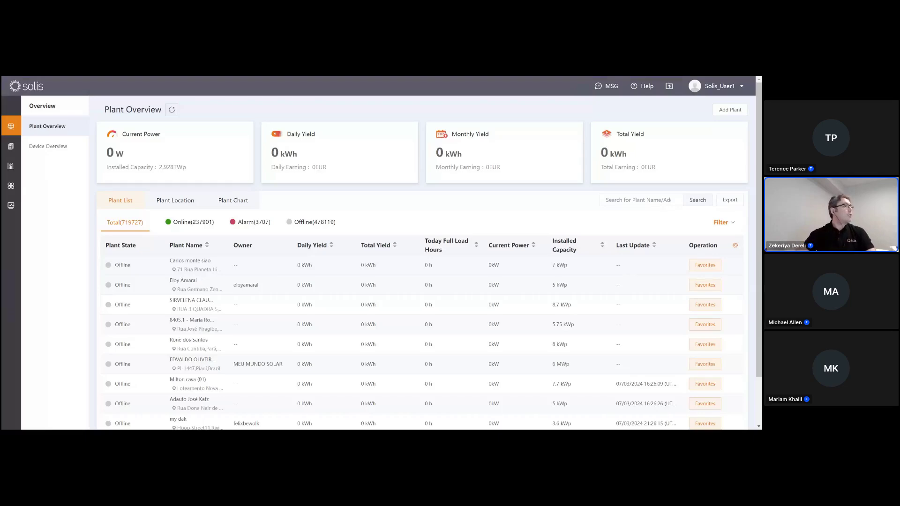
Look through the device overview and return to the plant overview.
click(52, 133)
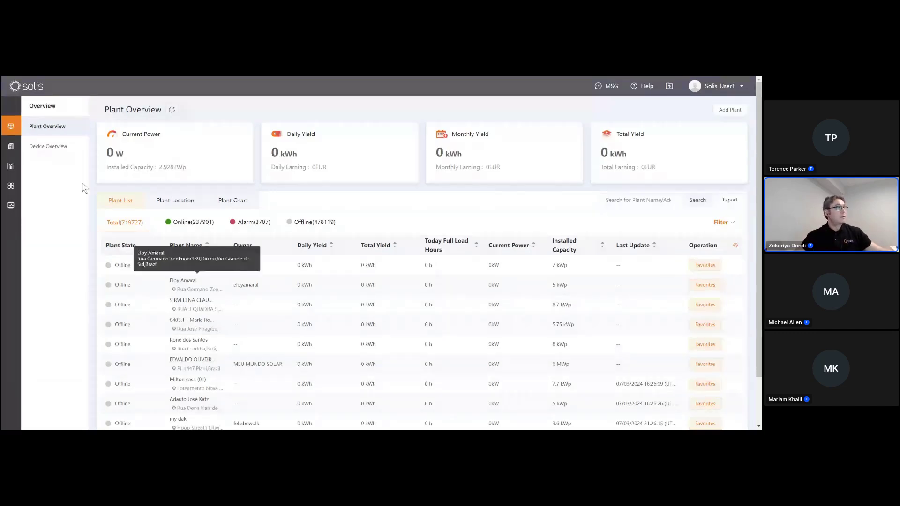
click(53, 149)
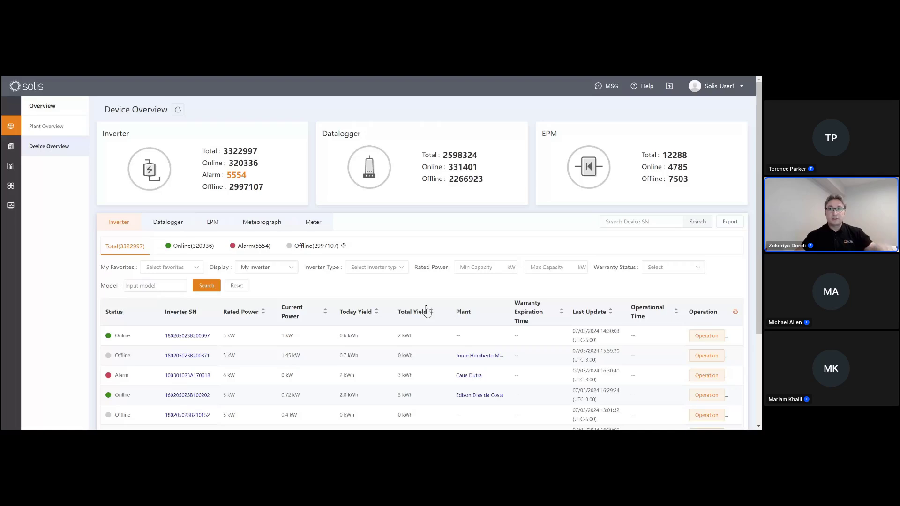
click(56, 146)
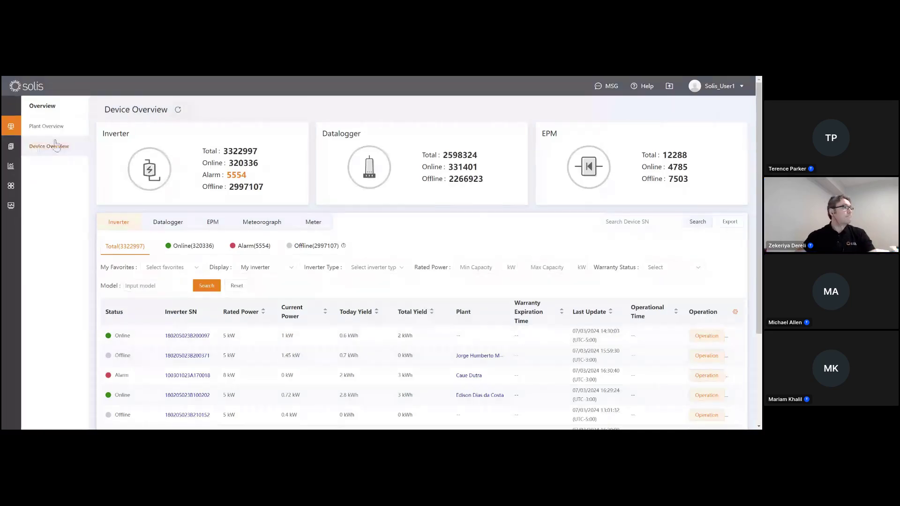
click(54, 126)
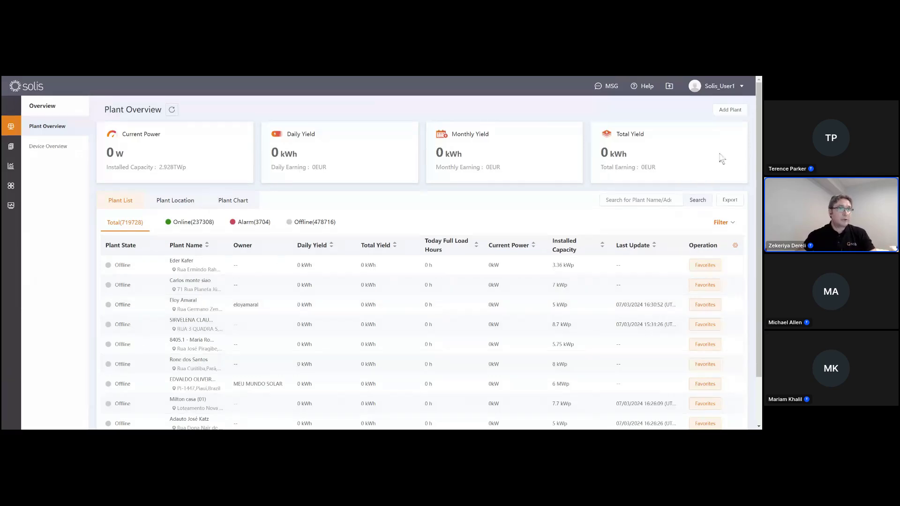
Examine the Basic Information fields of a new plant, including Plant Type options and Datalogger SN, and cancel adding the plant.
click(733, 113)
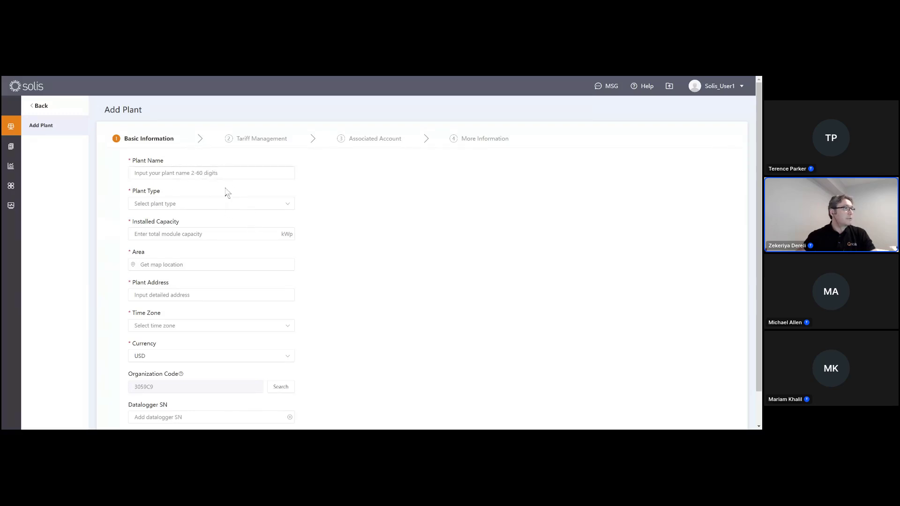
click(214, 173)
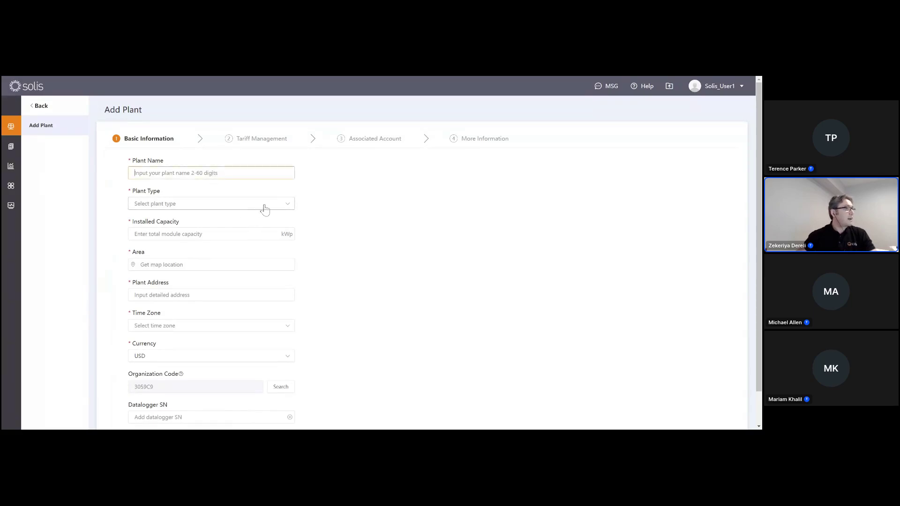
click(286, 205)
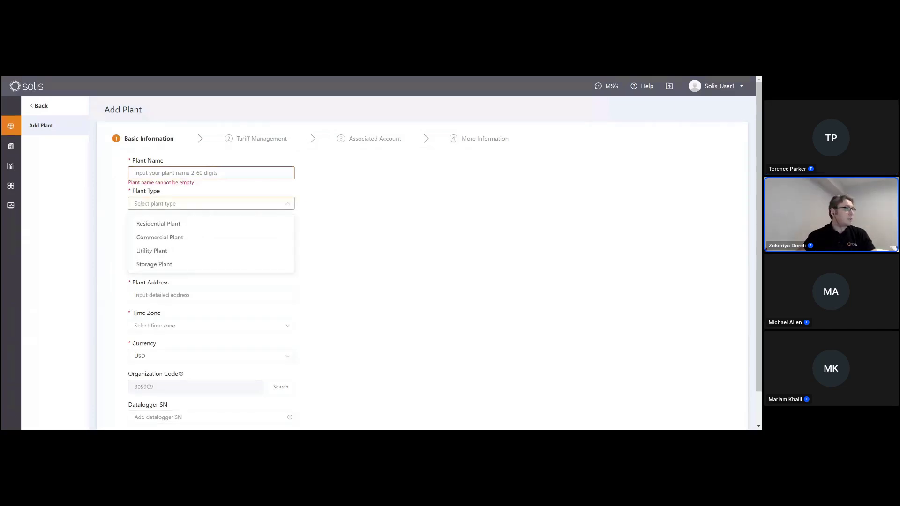
click(377, 228)
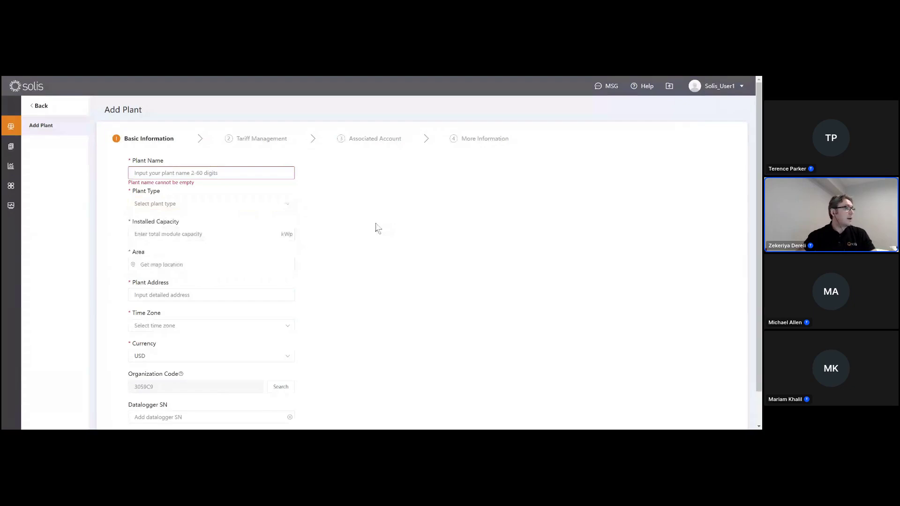
scroll(373, 232, down, 1)
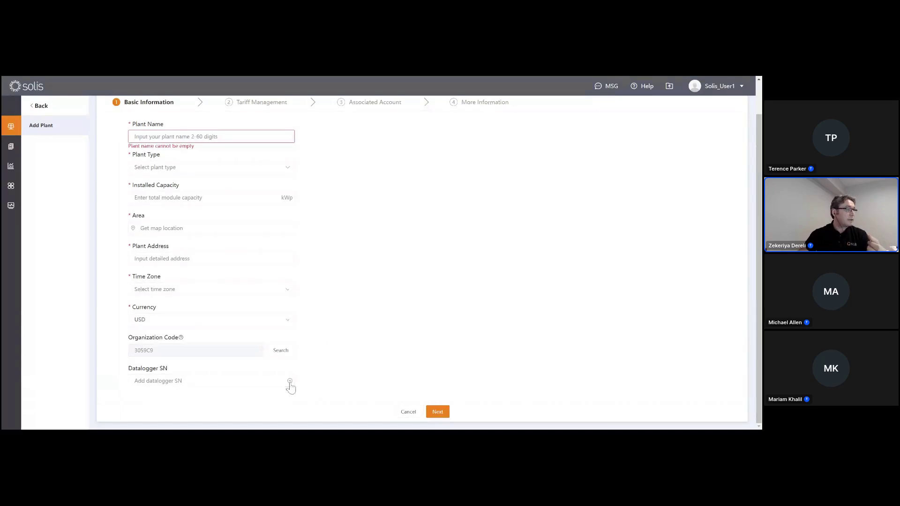
click(252, 382)
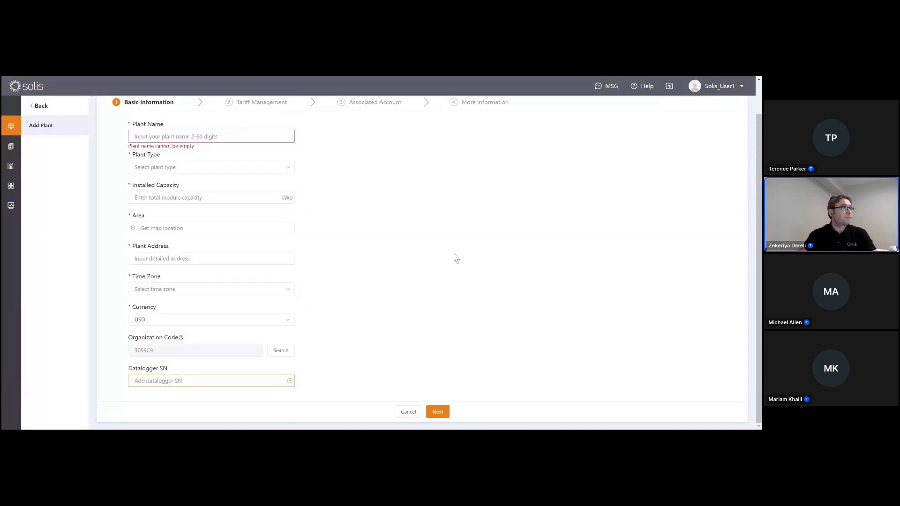
scroll(454, 258, up, 1)
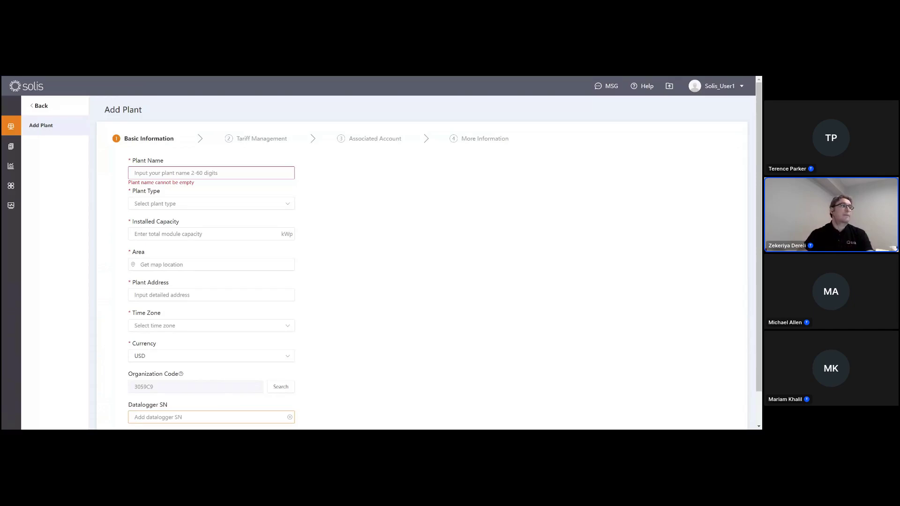
scroll(516, 261, down, 1)
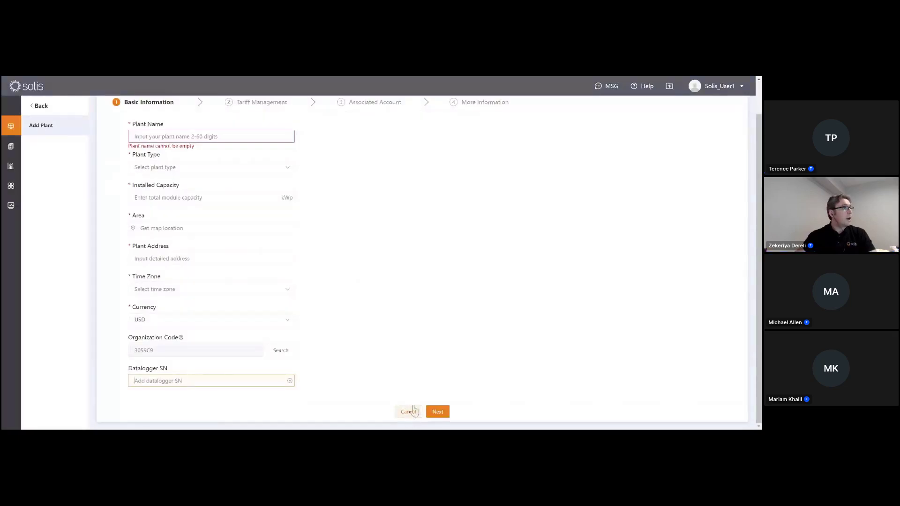
scroll(439, 318, up, 1)
scroll(438, 317, down, 1)
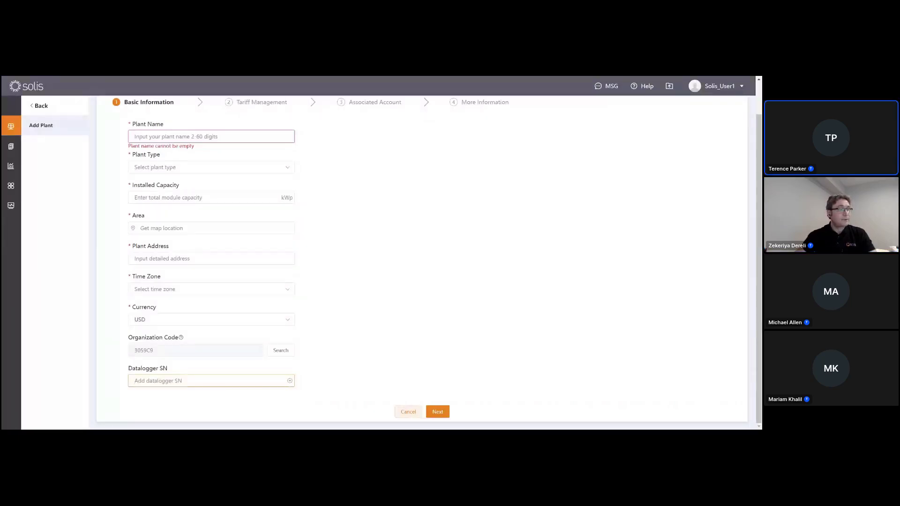
click(409, 412)
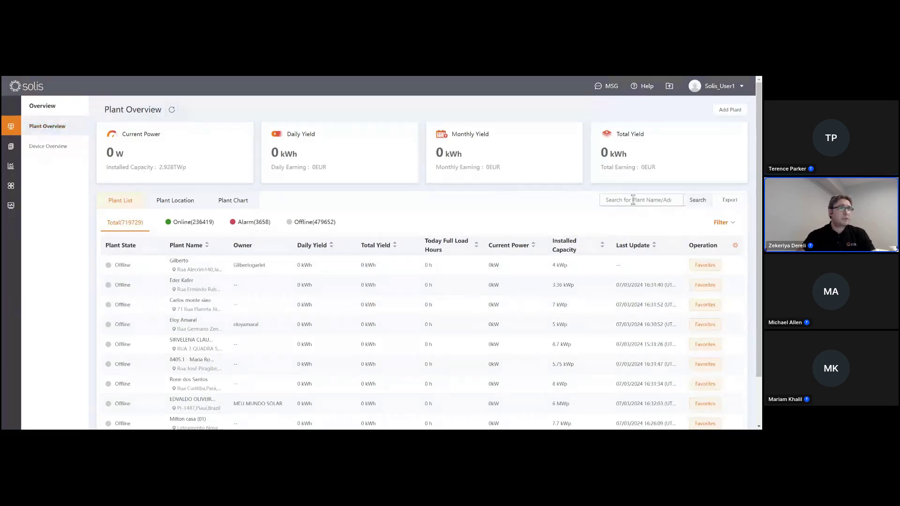
Search the plant list for "rehana solarlab" and select the matching plant.
click(633, 199)
click(629, 239)
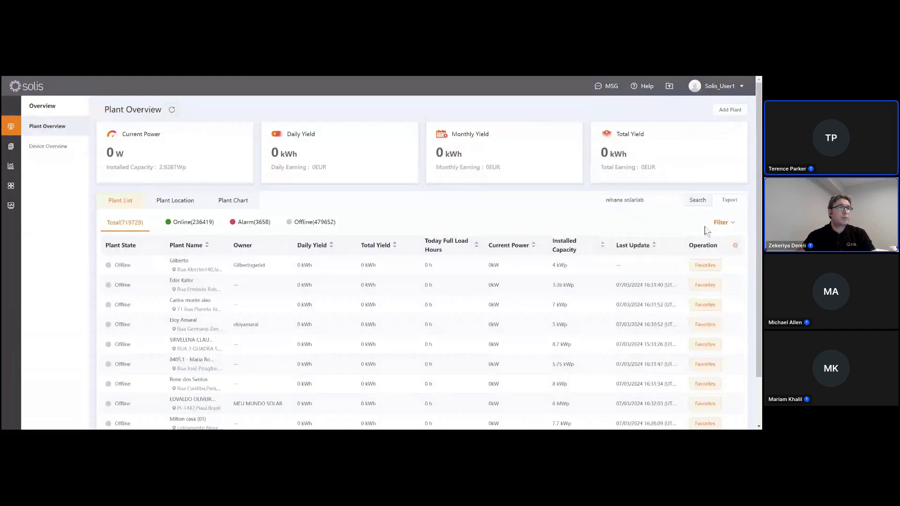
click(698, 201)
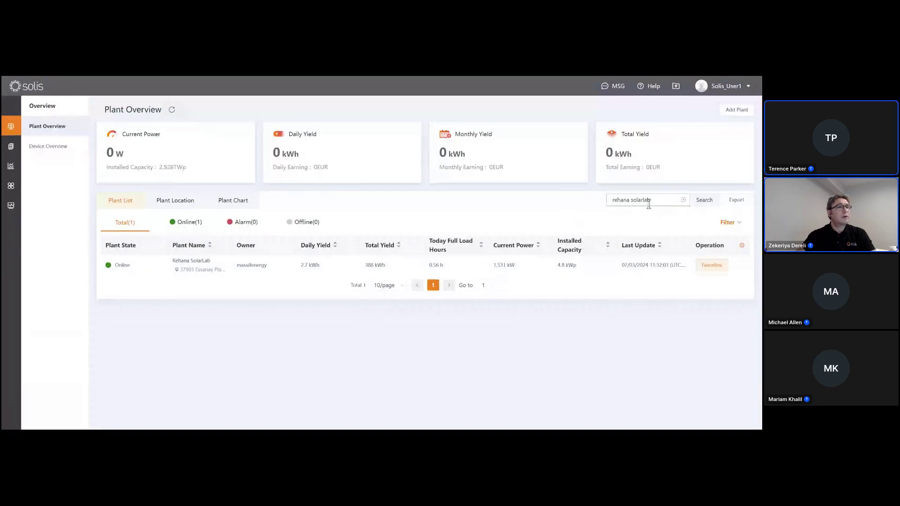
click(143, 267)
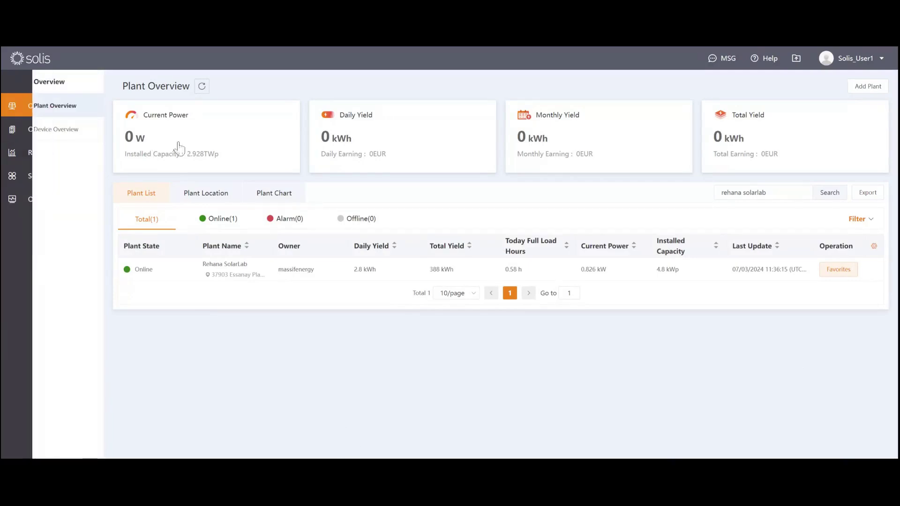
Switch from the plant overview to the device overview.
click(65, 134)
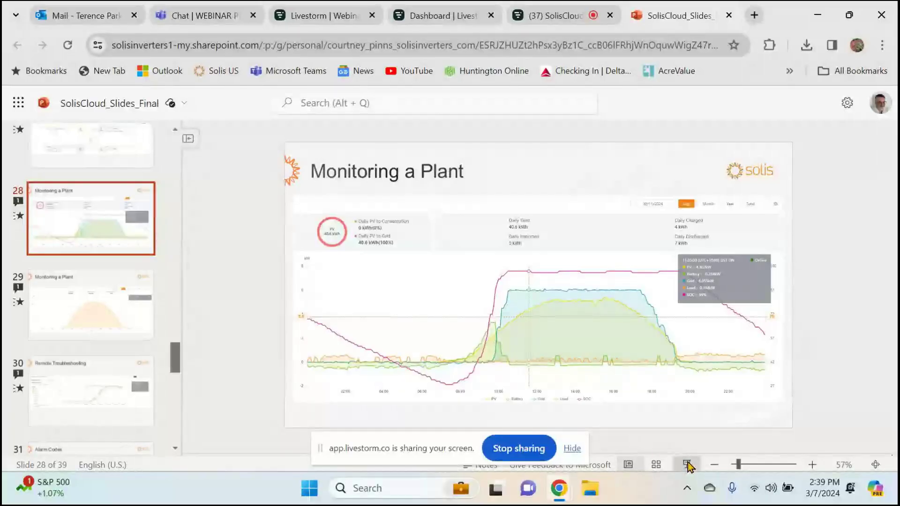
Present the "Monitoring a Plant" slide full screen in PowerPoint without the screen-sharing notice, and end the slideshow.
click(687, 462)
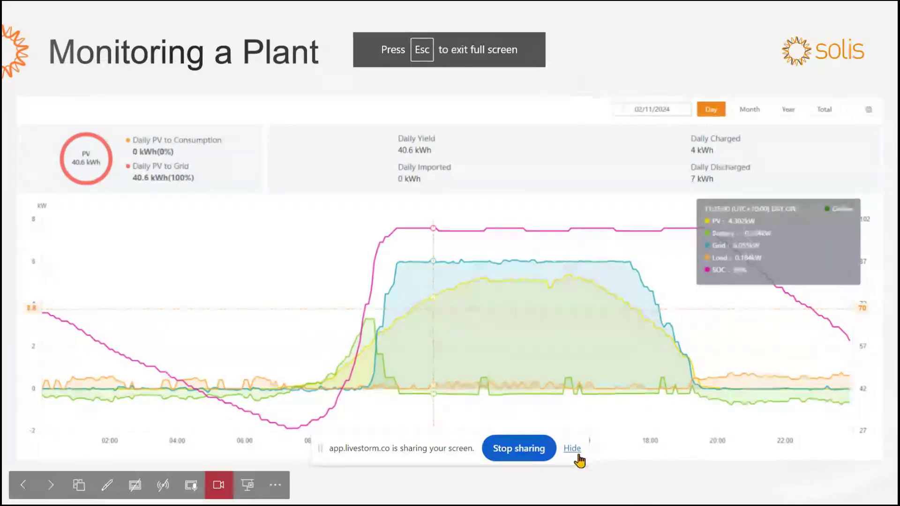
click(571, 448)
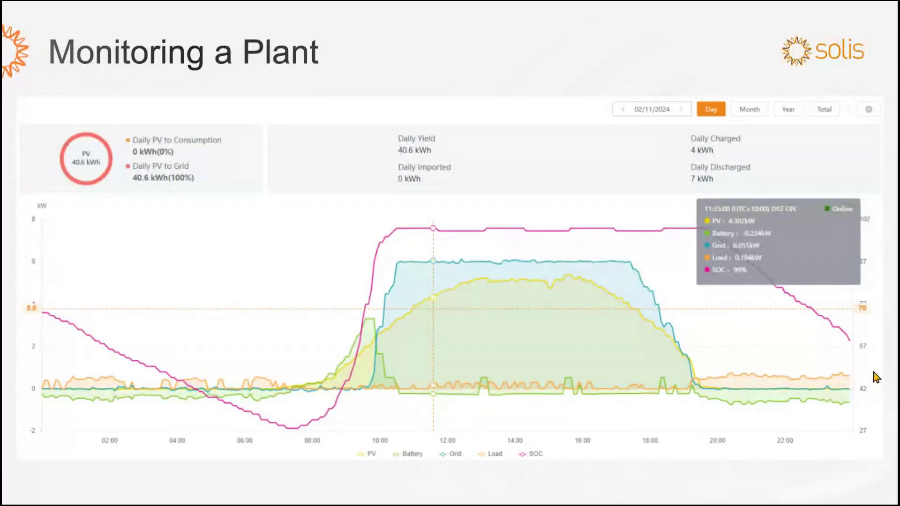
key(Escape)
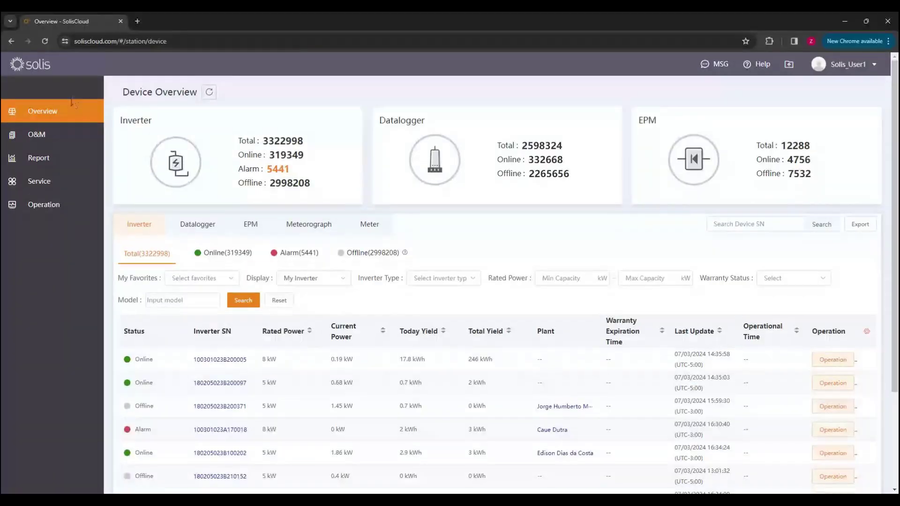
Return to the plant overview in SolisCloud with the full plant list.
click(73, 102)
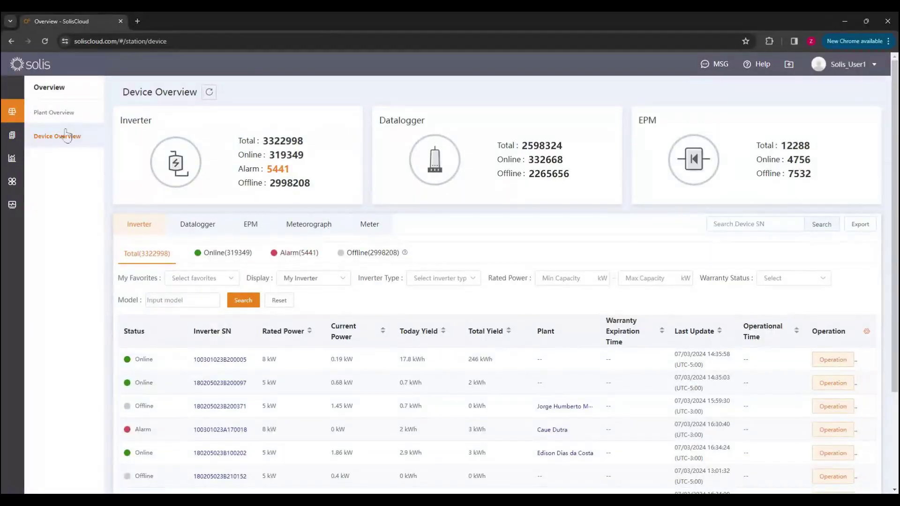
click(40, 69)
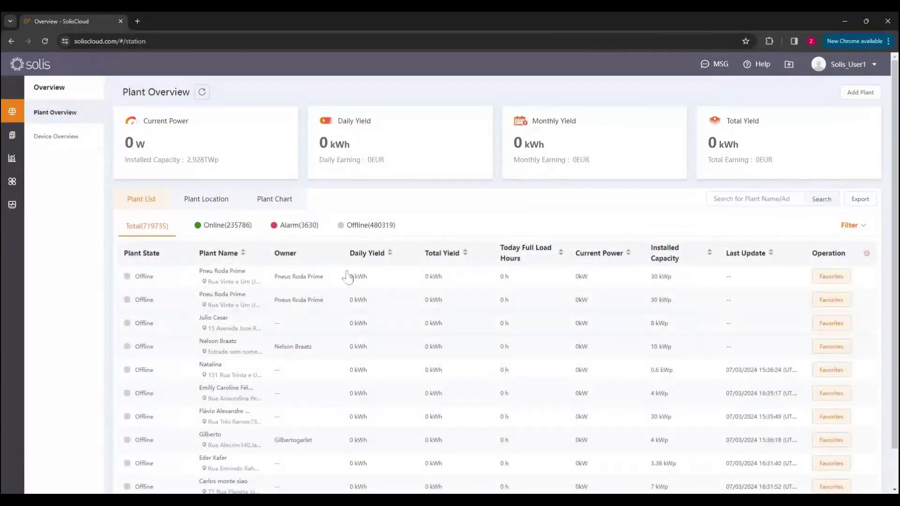
Search the plant list for "rehana solarlab" and open the matching plant's details.
click(771, 198)
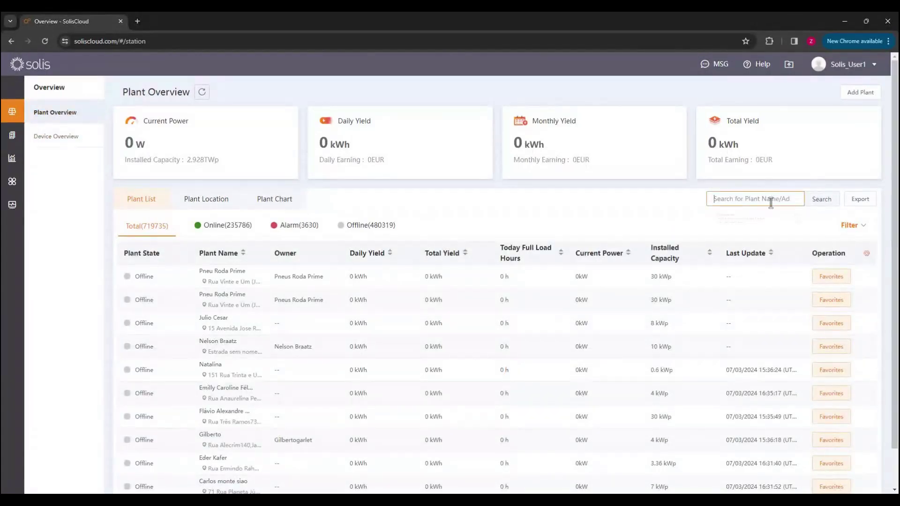
click(755, 239)
click(820, 199)
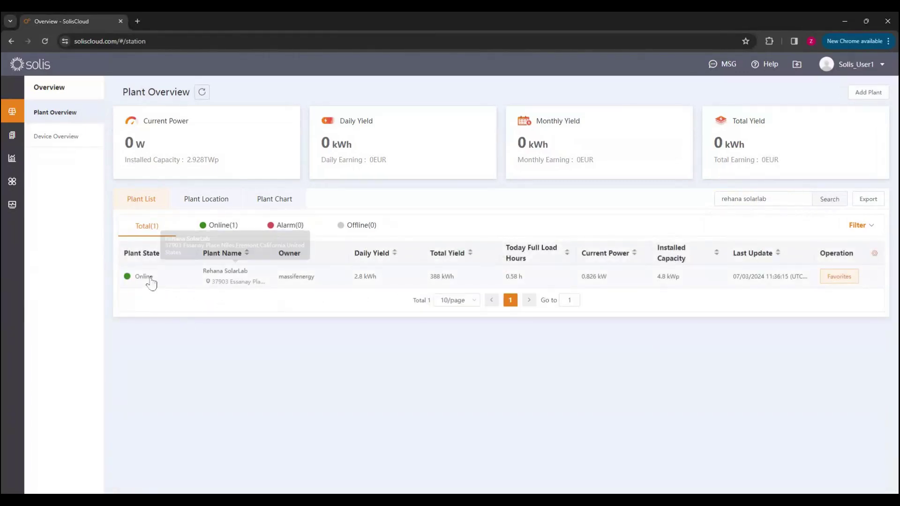
click(150, 282)
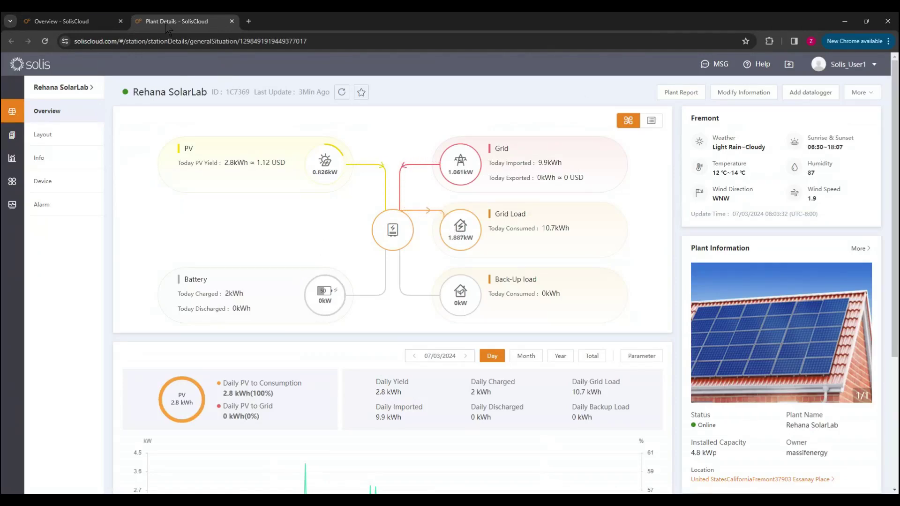
Close the plant's details page and reopen it from the filtered plant list.
click(94, 27)
click(225, 27)
click(232, 21)
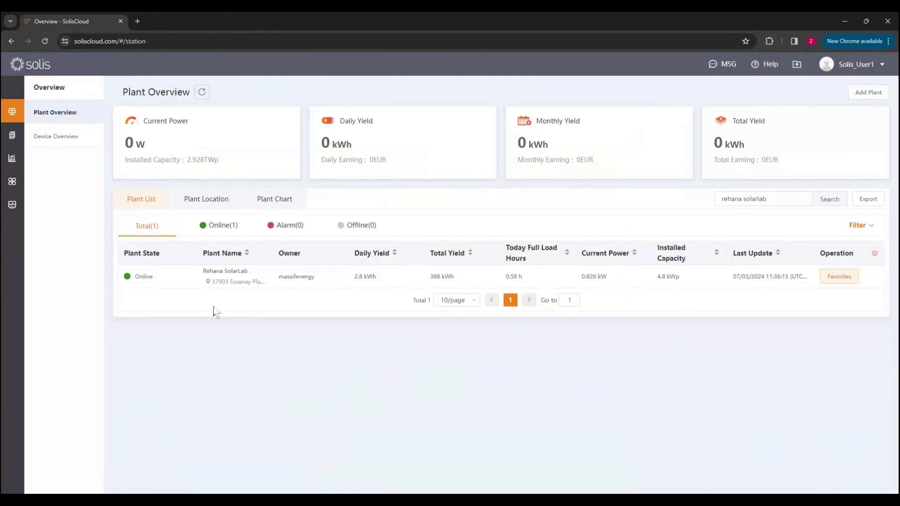
click(168, 284)
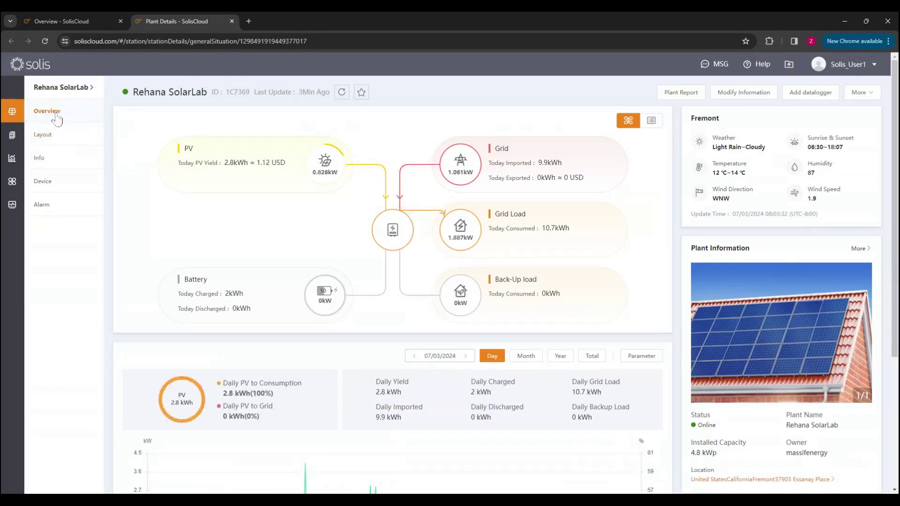
Show the plant's devices, viewing the Datalogger and EPM lists before returning to the Inverter list.
click(43, 181)
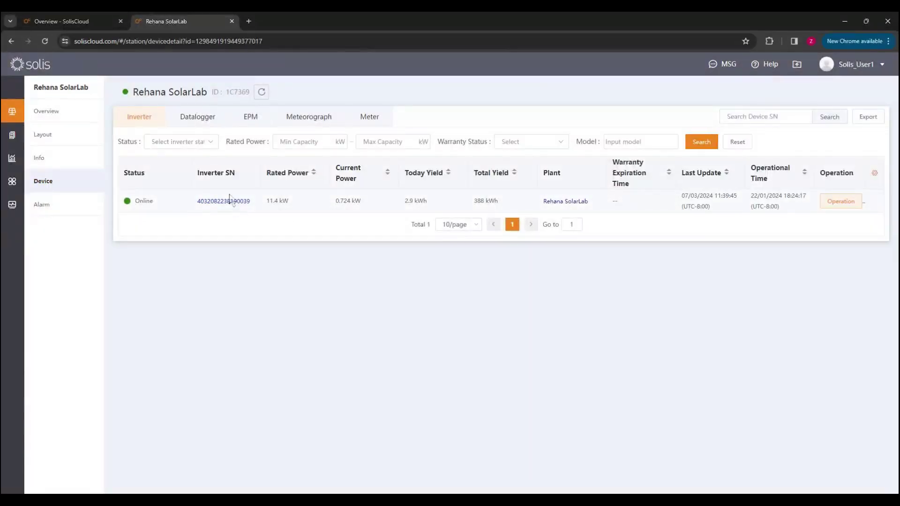
click(200, 122)
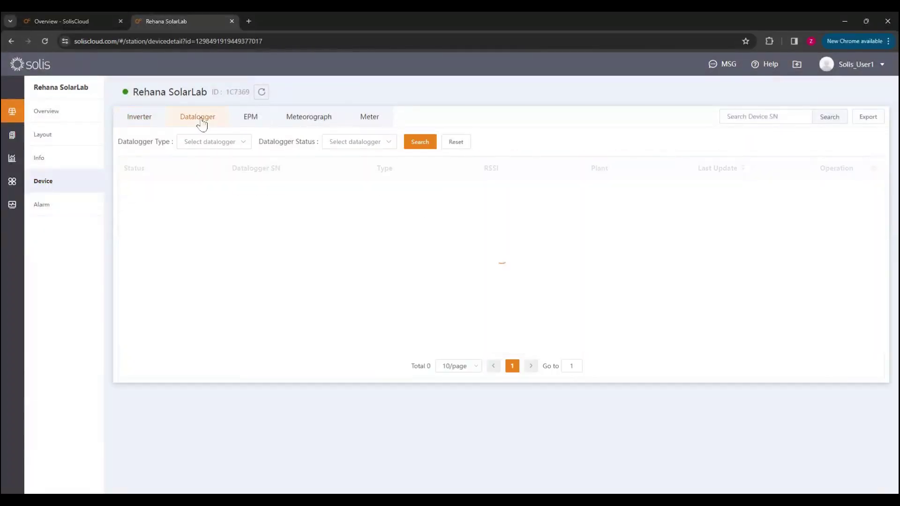
click(251, 123)
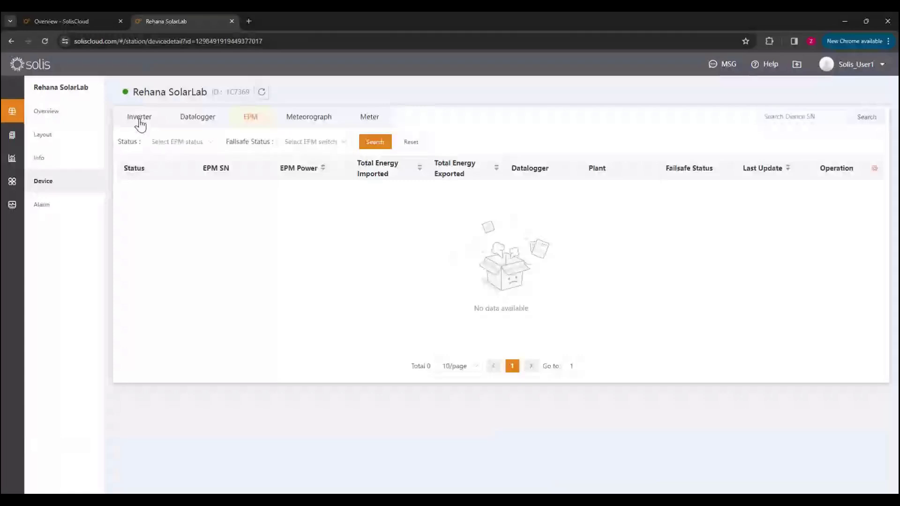
click(140, 121)
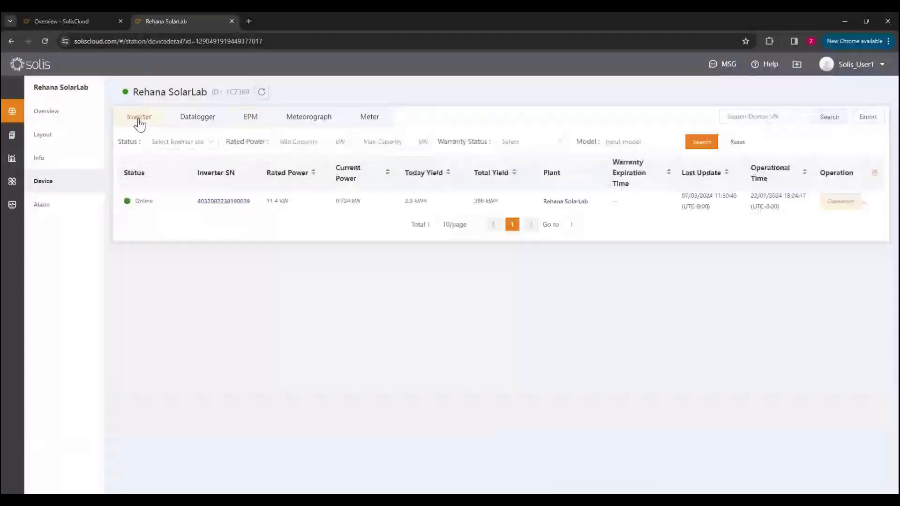
Open the plant inverter's details and examine its energy flow, real-time and basic information, DC and AC readings, and diagram.
click(219, 203)
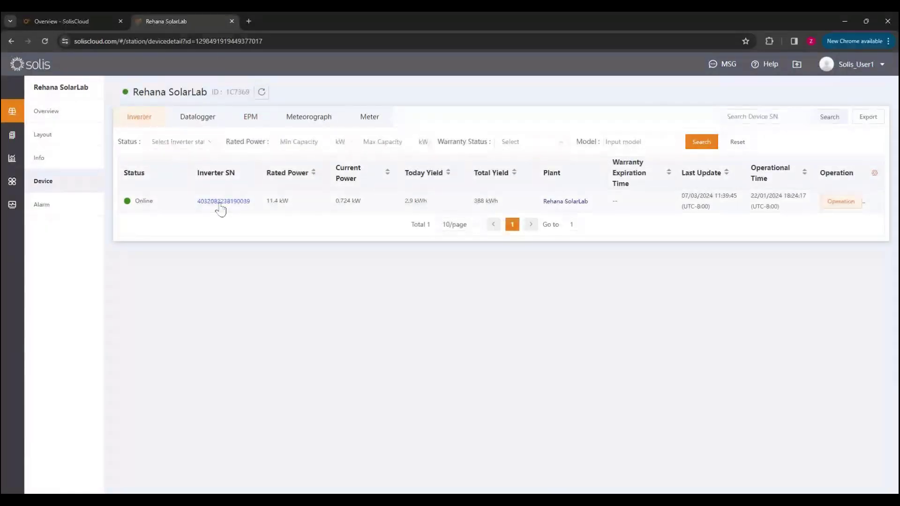
click(217, 202)
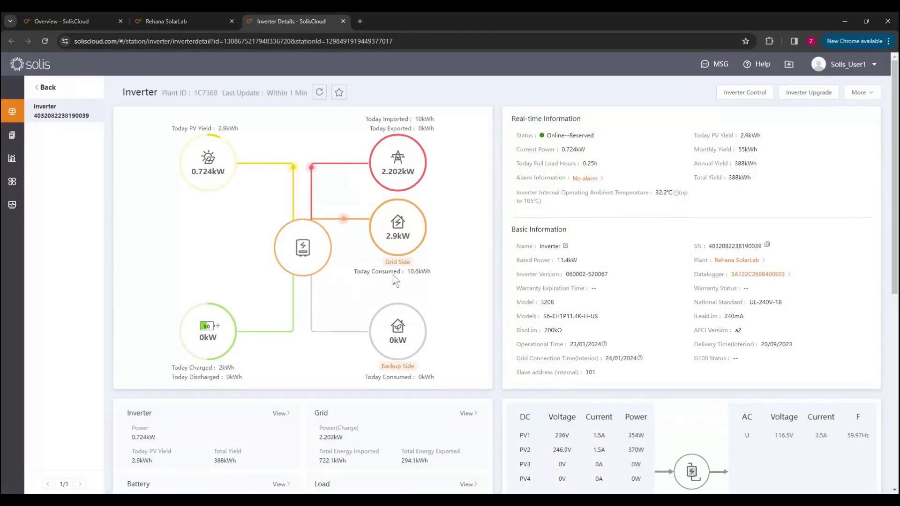
scroll(394, 271, down, 2)
scroll(614, 296, down, 1)
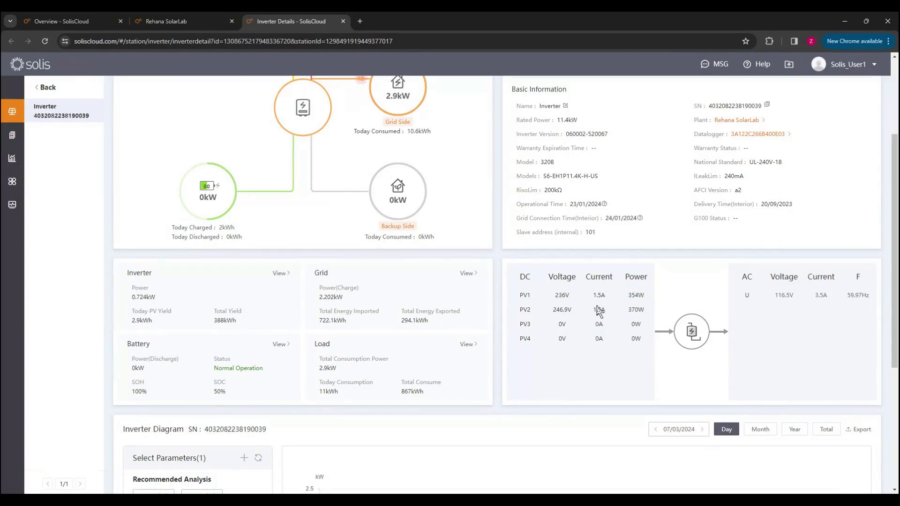
scroll(588, 301, down, 2)
scroll(525, 214, up, 2)
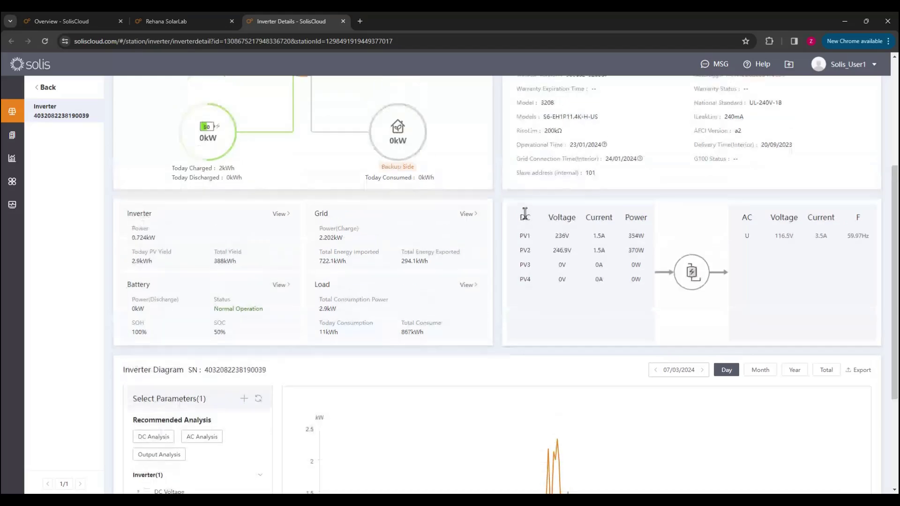
scroll(525, 214, up, 2)
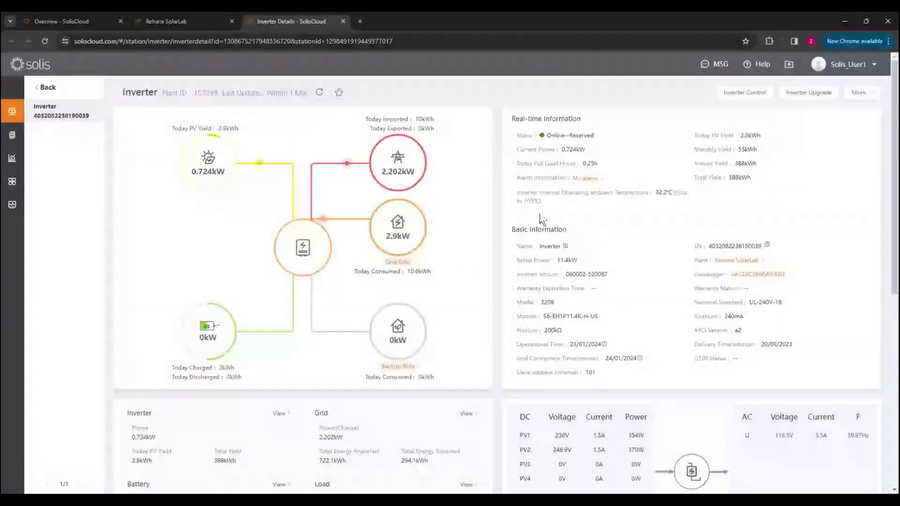
scroll(542, 220, down, 3)
scroll(543, 219, down, 1)
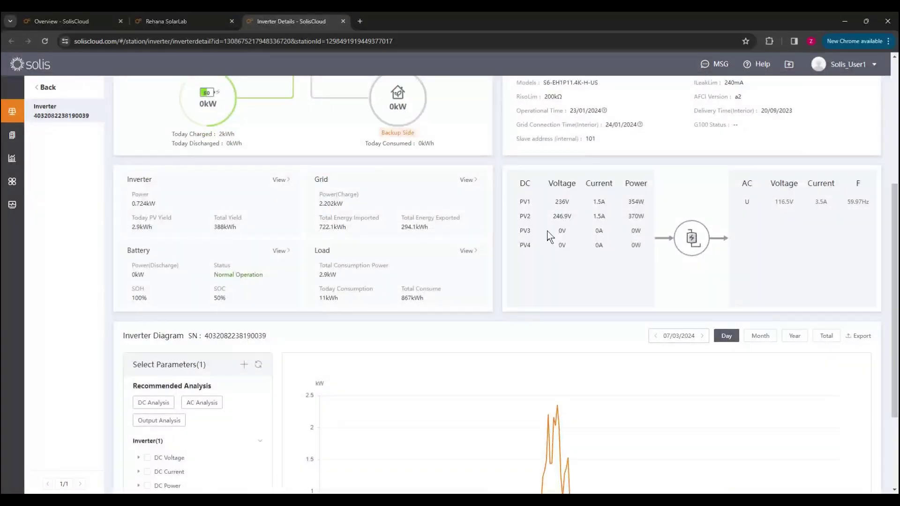
scroll(565, 226, down, 3)
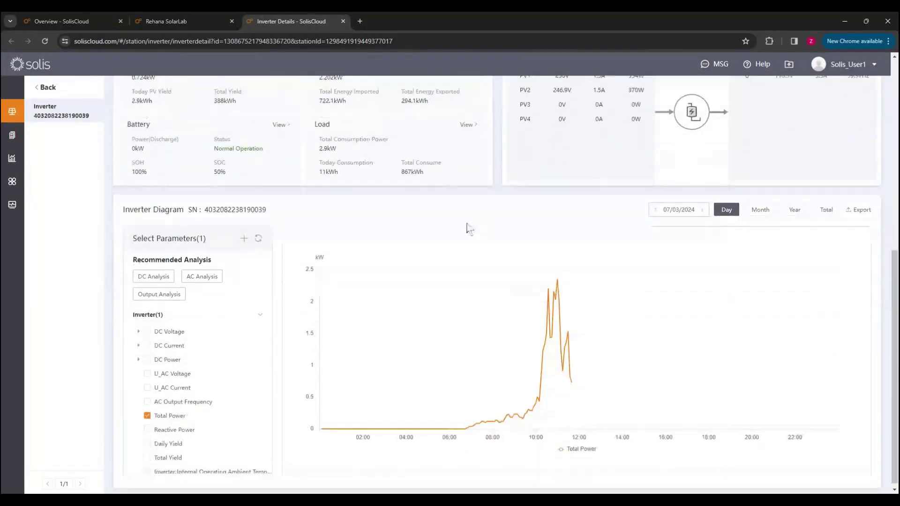
View the inverter diagram for the day 04/03/2024, then for months 02/2024 and 03/2024, and return to the daily view.
scroll(201, 372, down, 1)
click(656, 207)
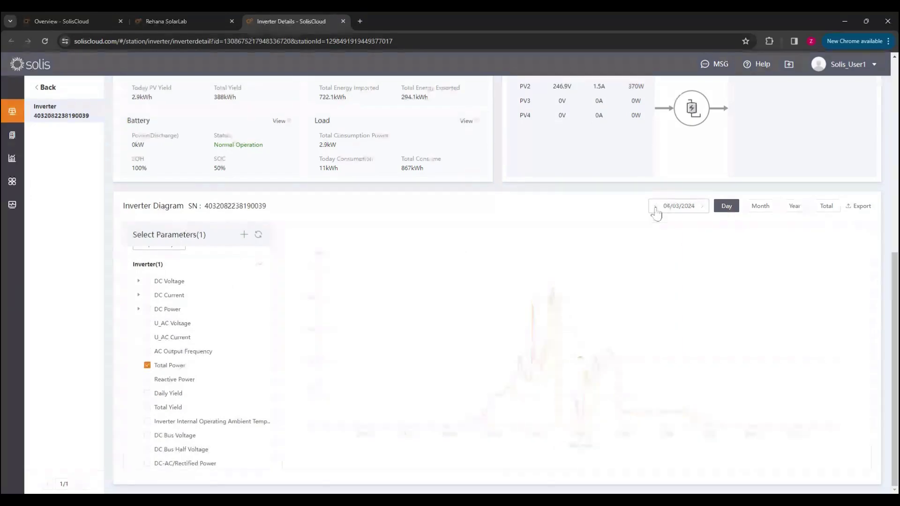
click(759, 209)
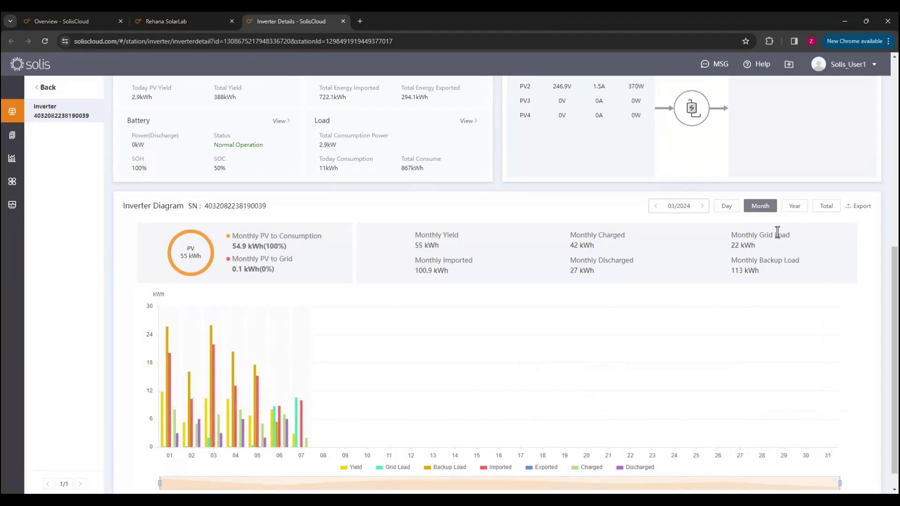
click(655, 206)
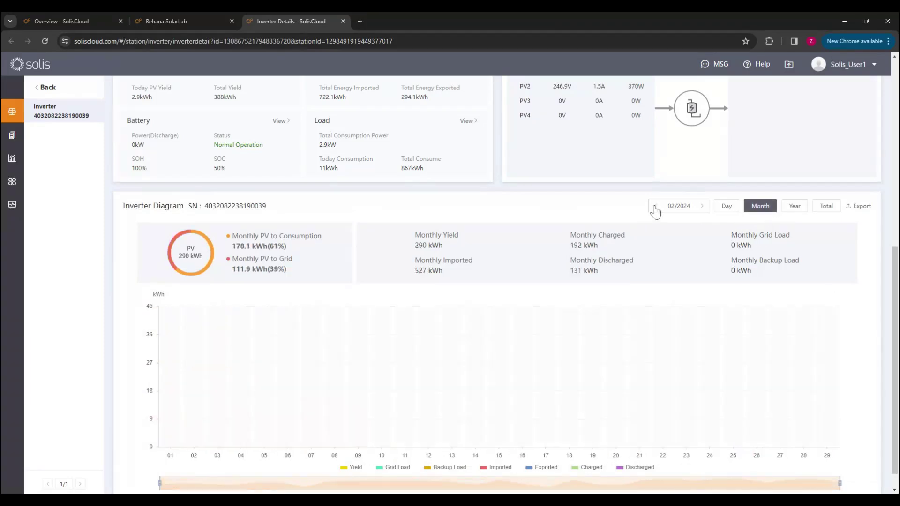
click(702, 210)
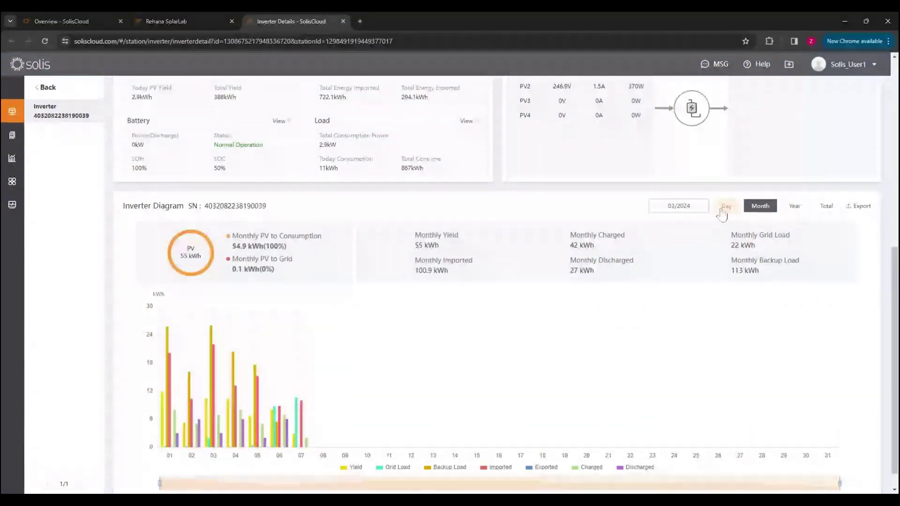
click(726, 207)
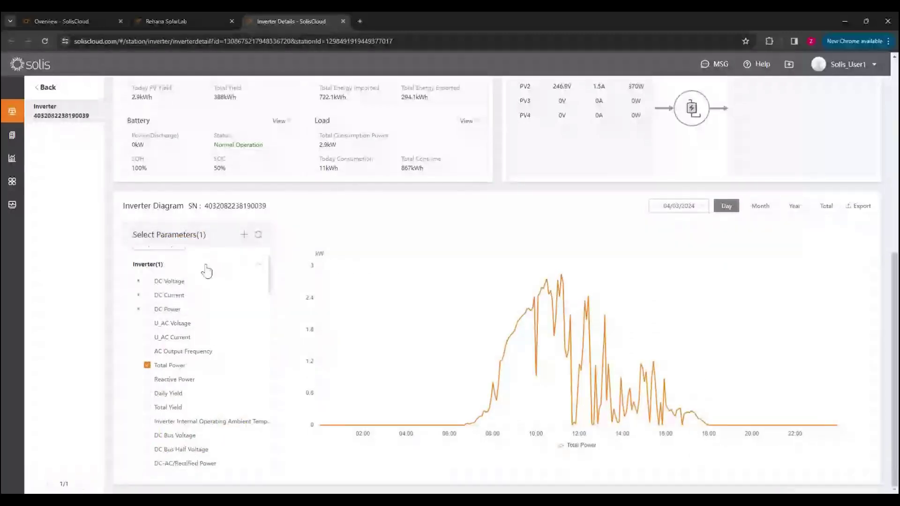
Replace Total Power in the inverter diagram with DC Voltage, keeping only DC Voltage PV1 selected.
scroll(242, 303, down, 2)
scroll(221, 323, up, 3)
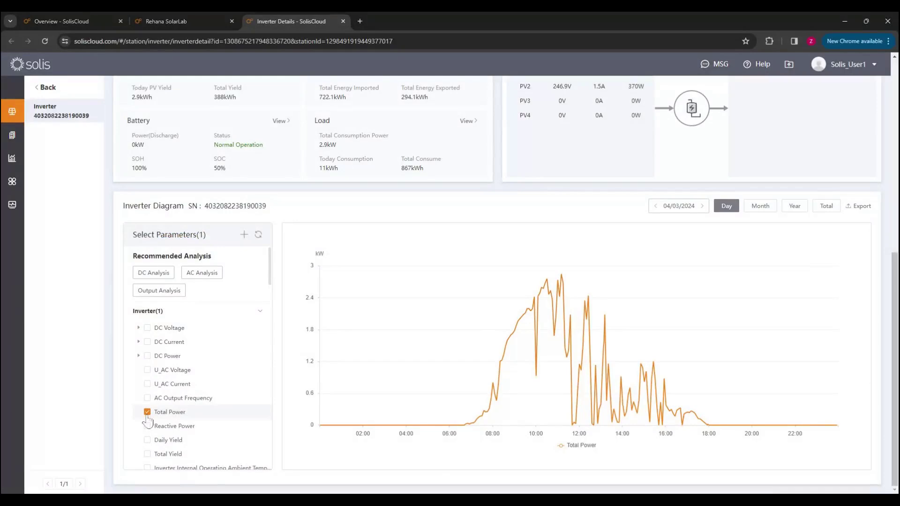
click(148, 413)
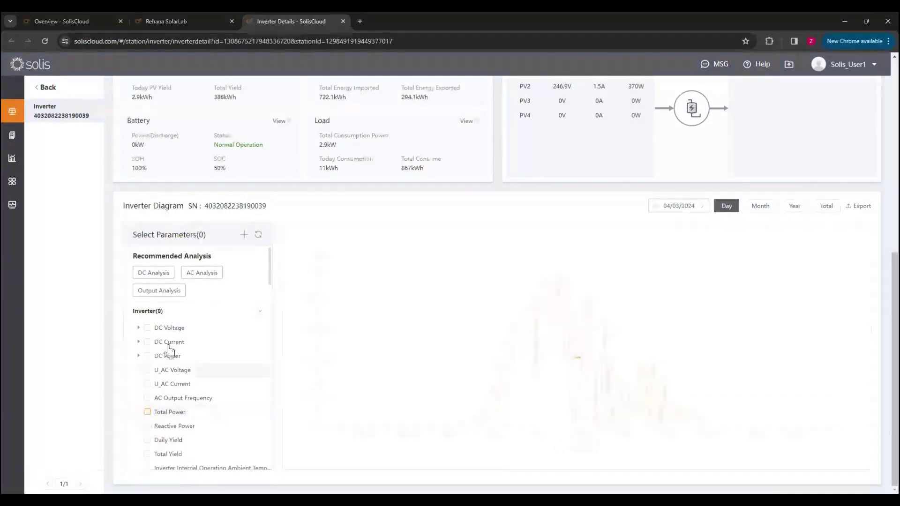
click(147, 329)
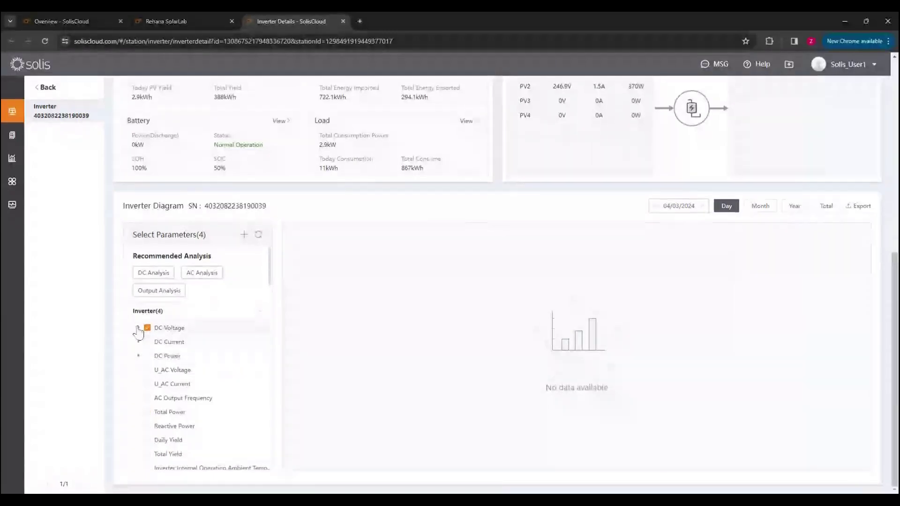
click(139, 329)
click(156, 384)
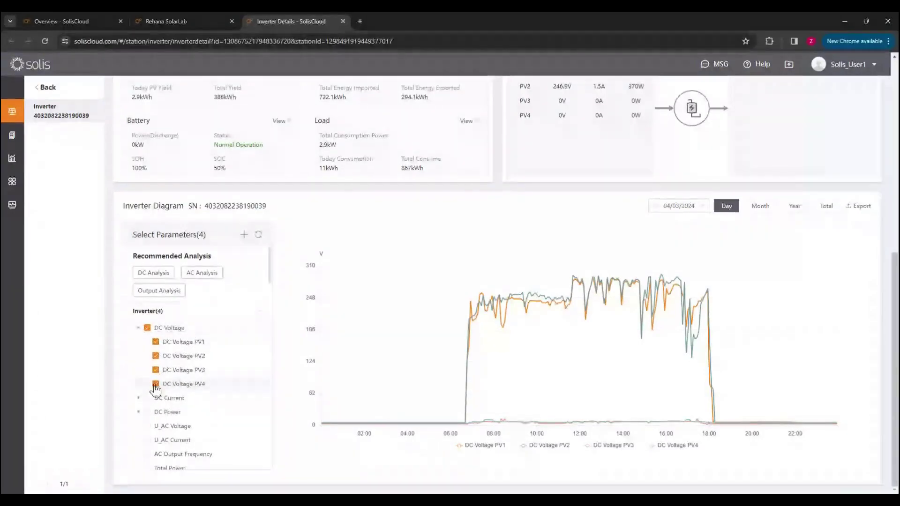
click(156, 370)
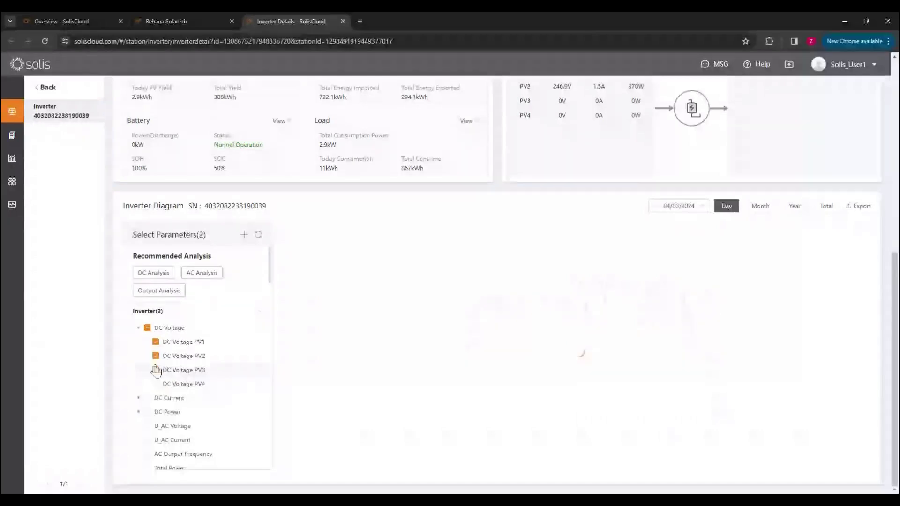
click(155, 357)
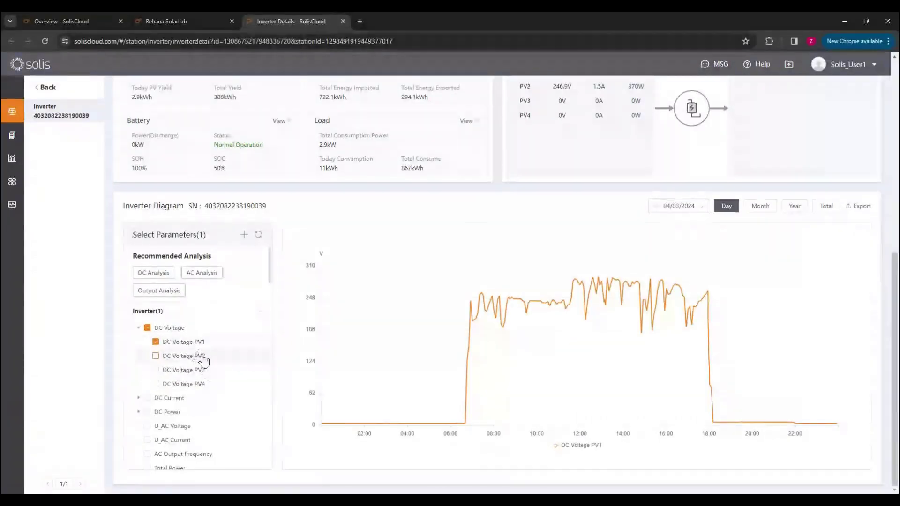
Add DC Current PV1 and the whole DC Power group to the inverter diagram.
click(139, 398)
click(155, 413)
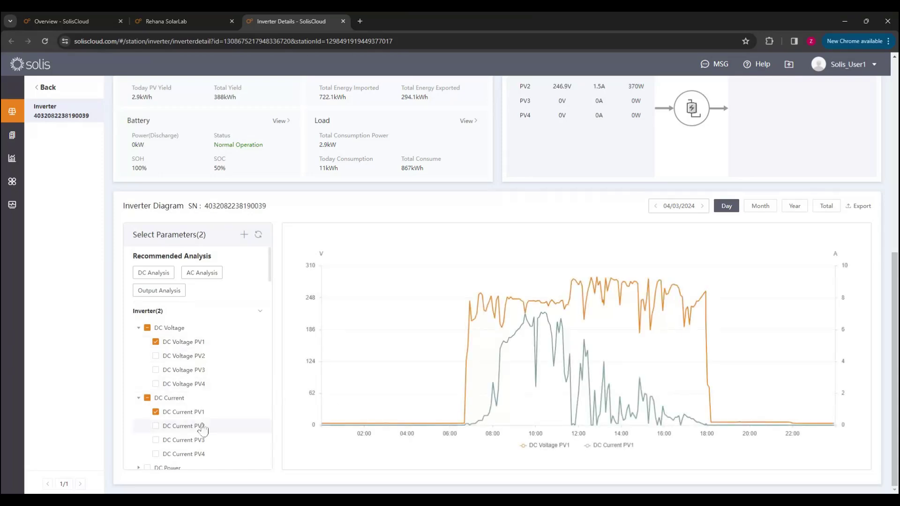
scroll(200, 415, down, 1)
scroll(201, 384, down, 2)
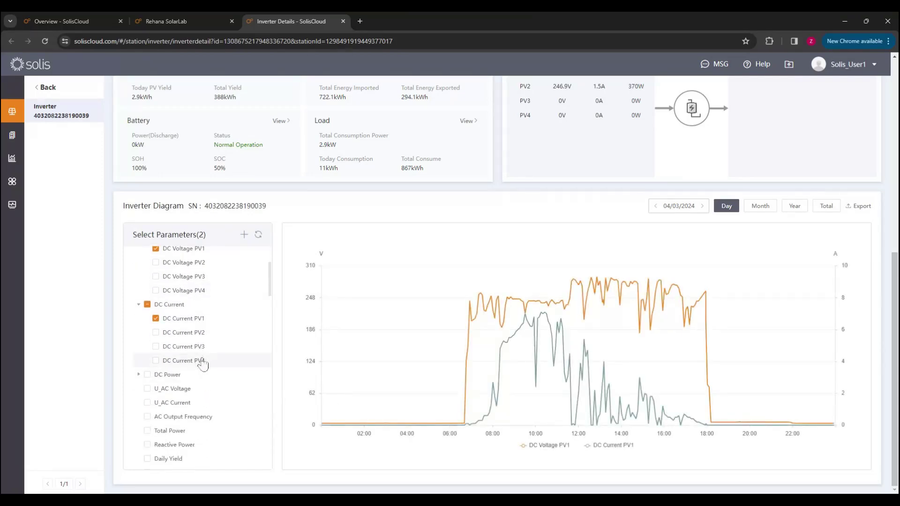
click(146, 375)
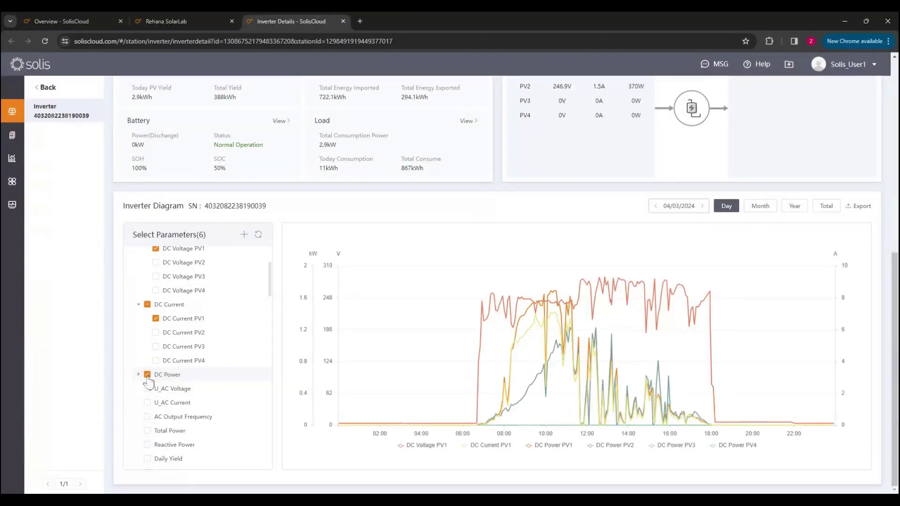
Deselect all DC Power, DC Voltage and DC Current parameters in the inverter diagram.
click(147, 375)
click(148, 304)
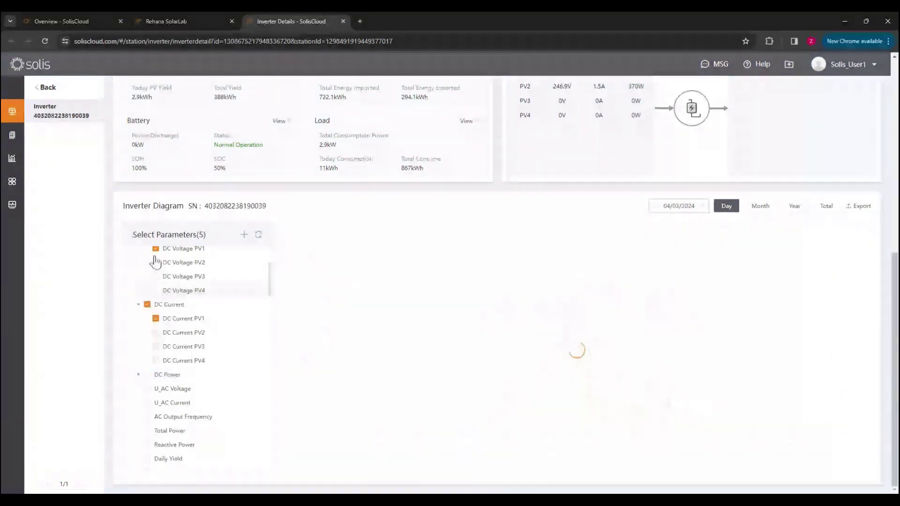
click(156, 251)
scroll(164, 285, up, 2)
scroll(169, 366, down, 2)
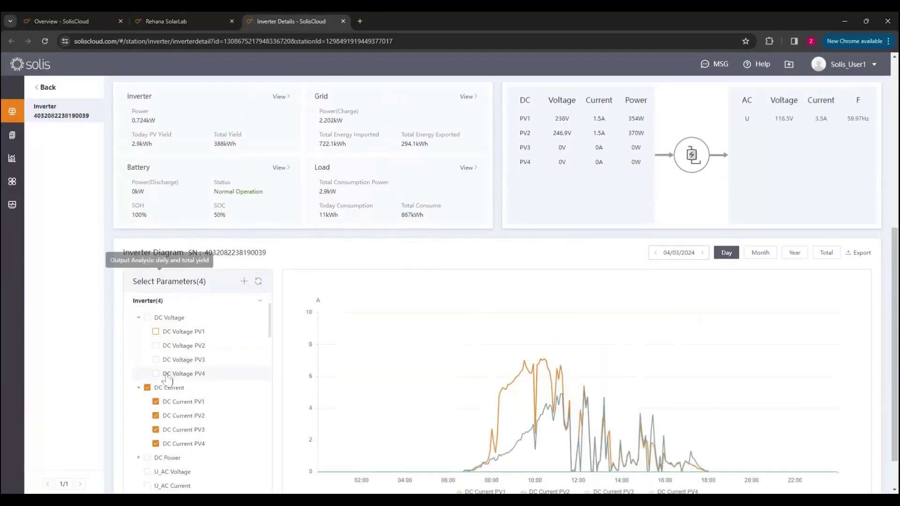
click(147, 352)
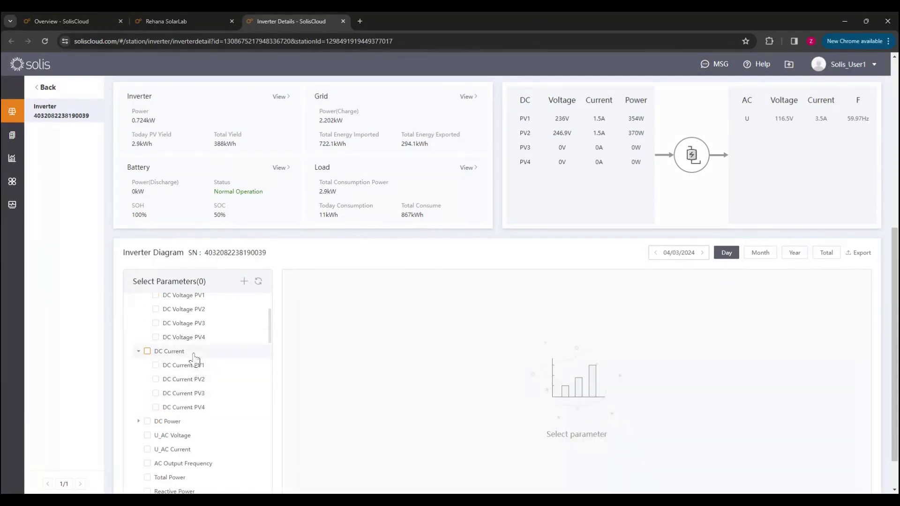
Close the inverter's details and return to the plant's inverter list.
scroll(197, 365, up, 3)
scroll(480, 265, up, 3)
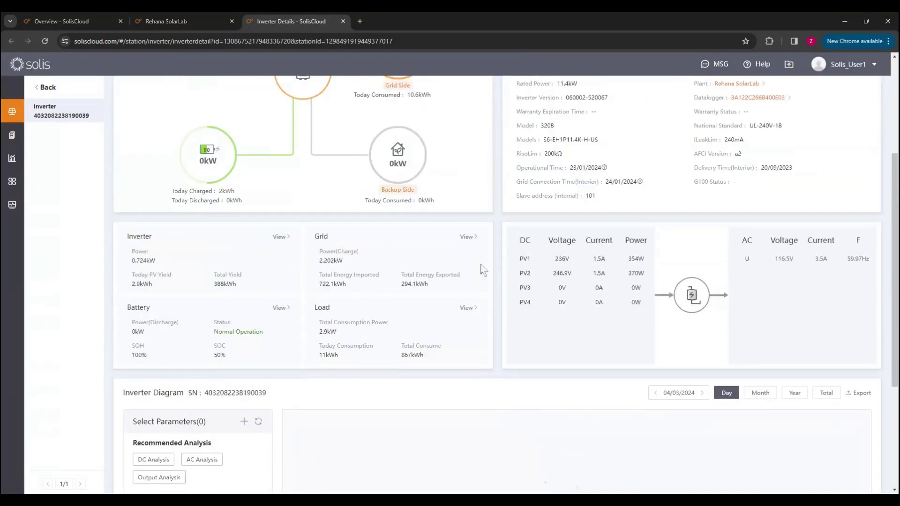
click(343, 21)
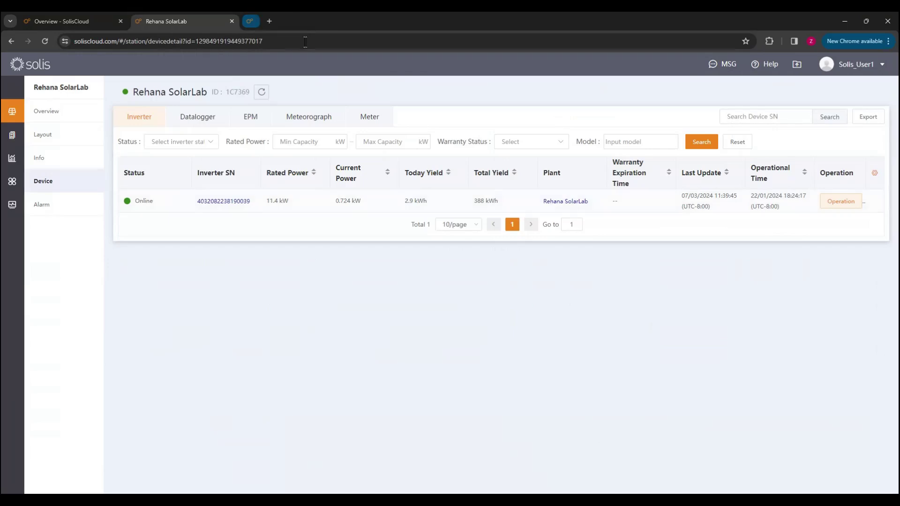
click(231, 21)
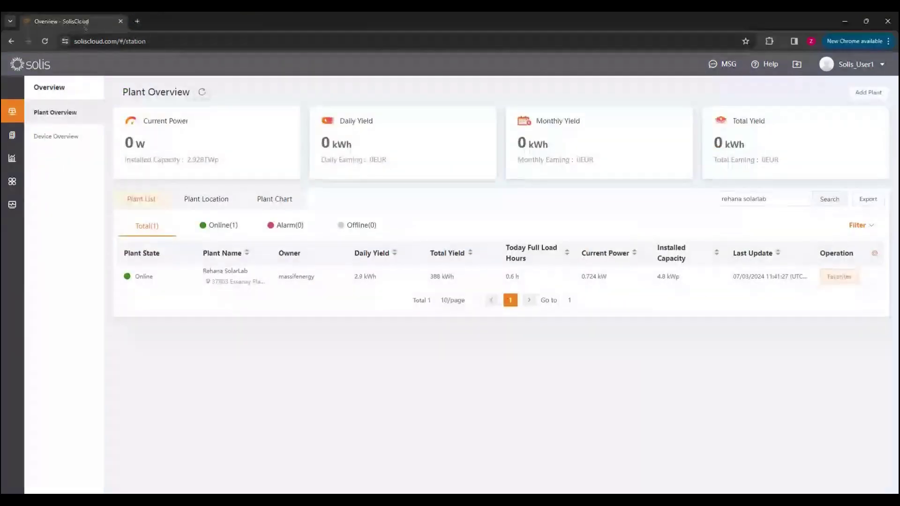
click(72, 137)
click(765, 224)
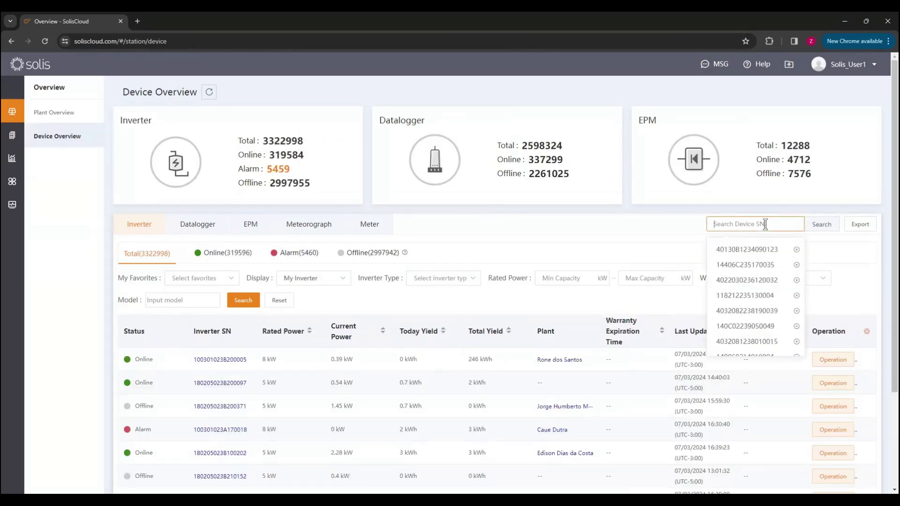
click(760, 258)
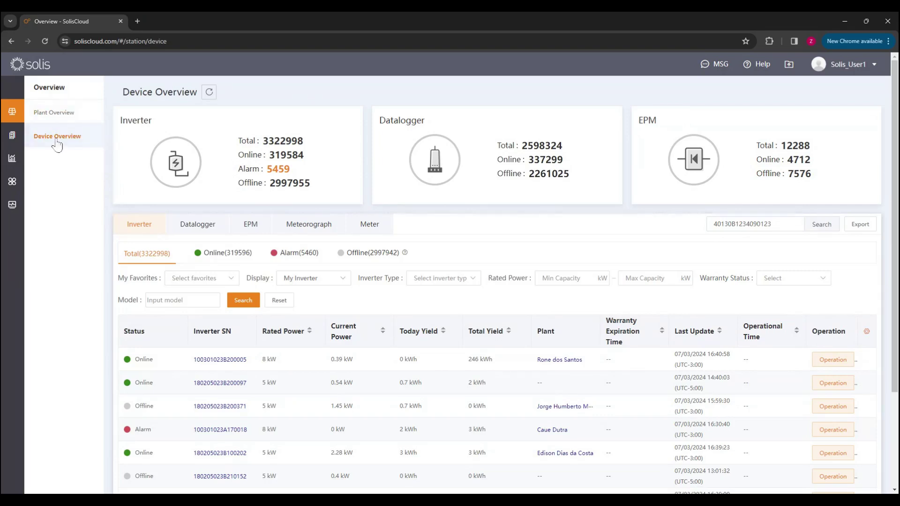
click(779, 224)
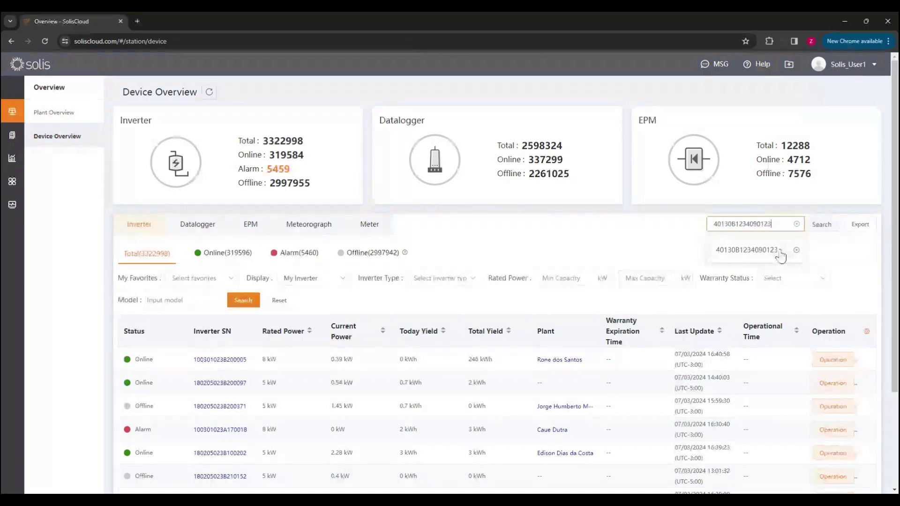
click(828, 227)
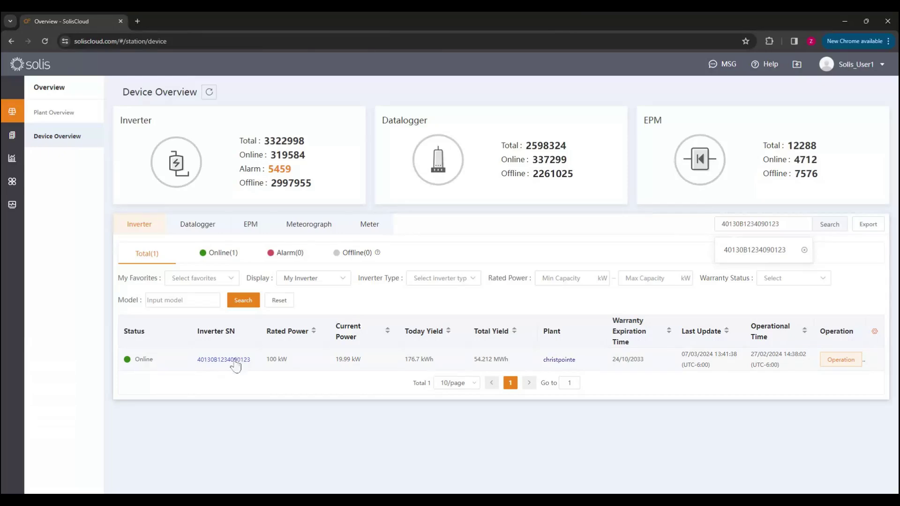
click(234, 362)
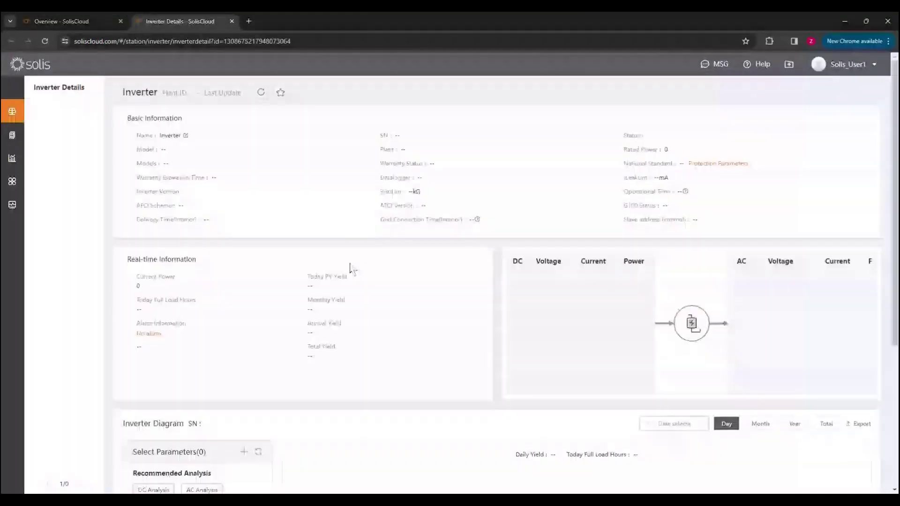
Review the inverter's basic and real-time information, including the full table of DC and AC readings.
scroll(395, 225, down, 1)
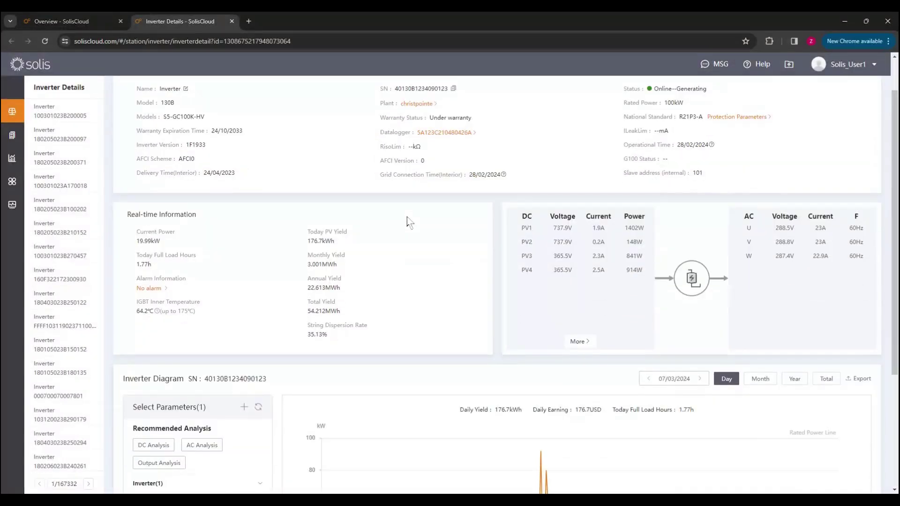
scroll(408, 222, down, 2)
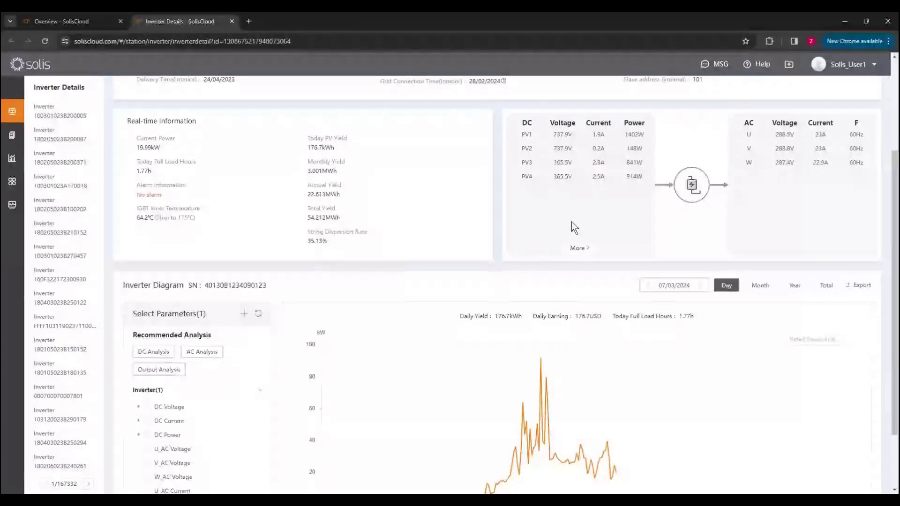
scroll(596, 228, up, 1)
scroll(596, 228, up, 2)
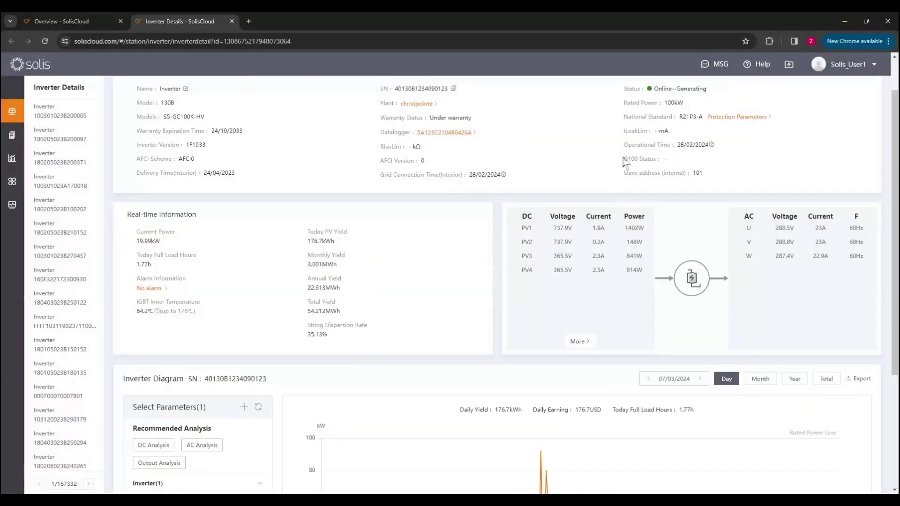
scroll(643, 203, down, 1)
scroll(711, 156, down, 1)
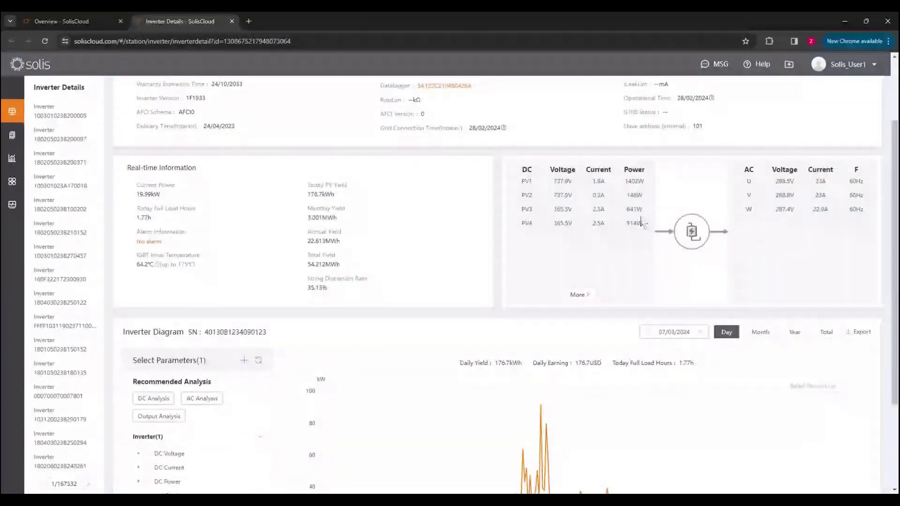
scroll(642, 223, down, 1)
click(580, 248)
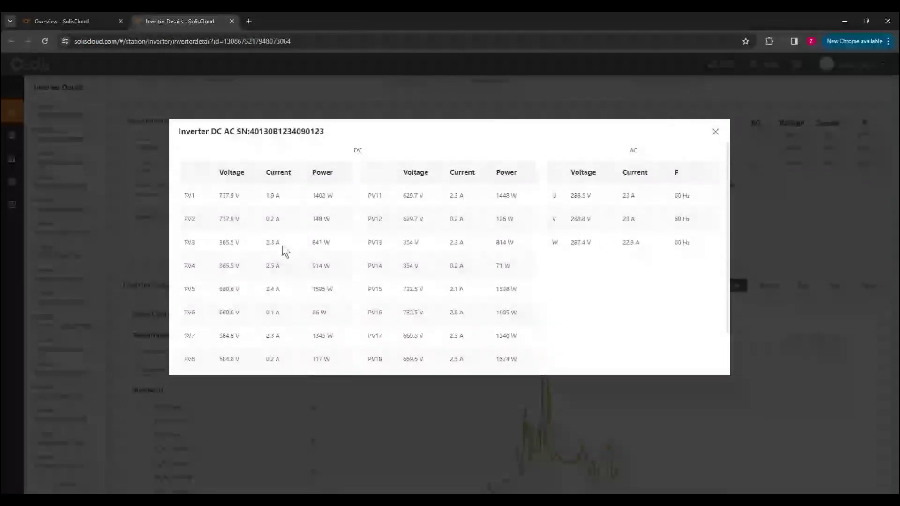
scroll(291, 241, down, 1)
scroll(291, 241, up, 1)
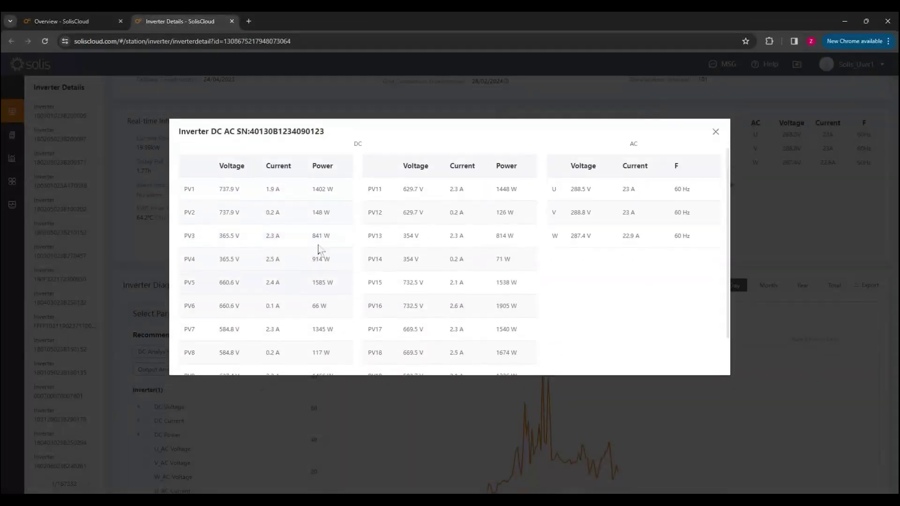
click(716, 132)
Add the whole DC Current group to the inverter diagram alongside Total Power.
scroll(386, 279, down, 2)
scroll(199, 370, down, 2)
scroll(198, 370, up, 3)
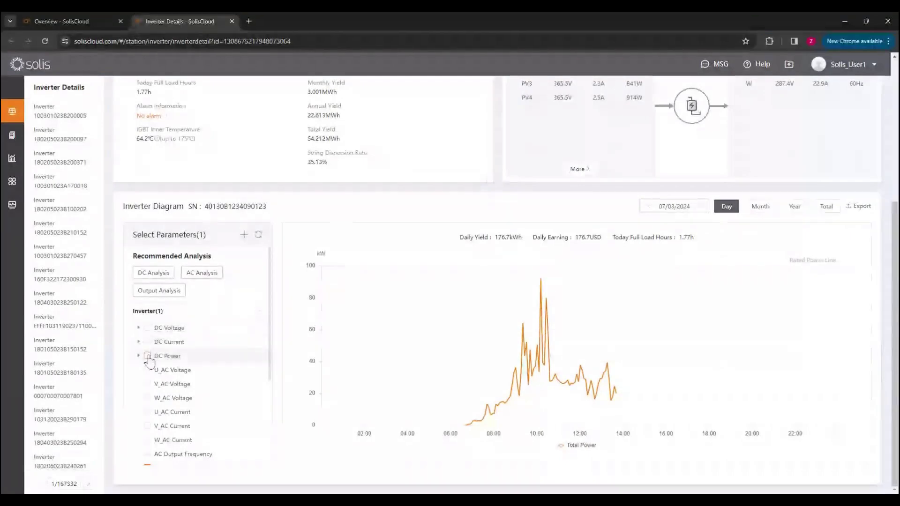
click(140, 343)
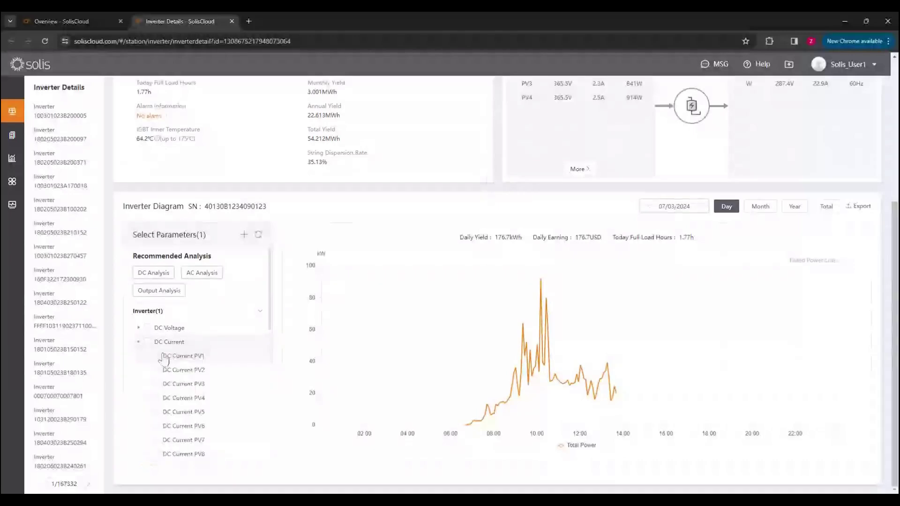
scroll(192, 359, down, 2)
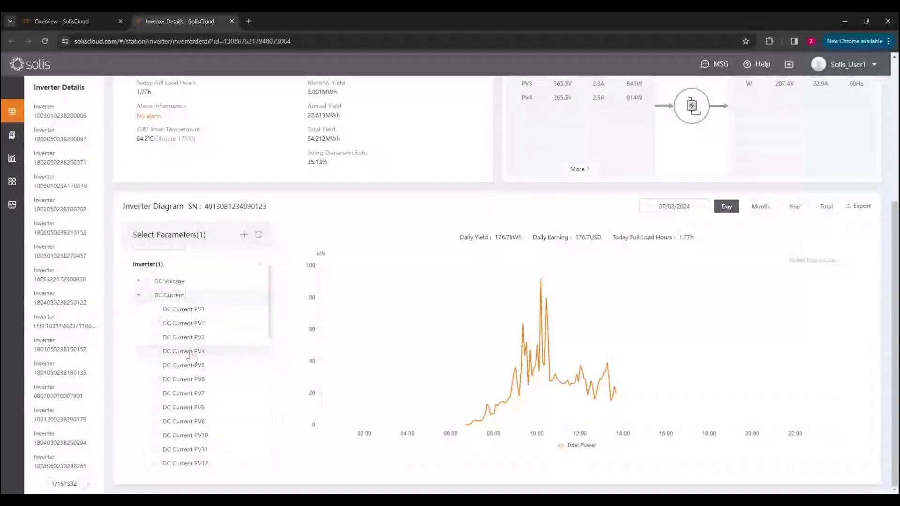
click(156, 309)
click(155, 324)
click(156, 338)
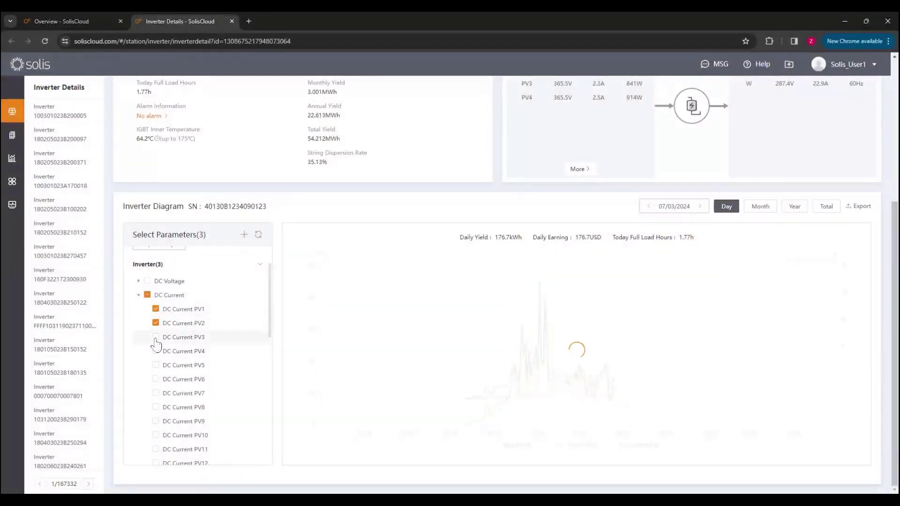
click(147, 295)
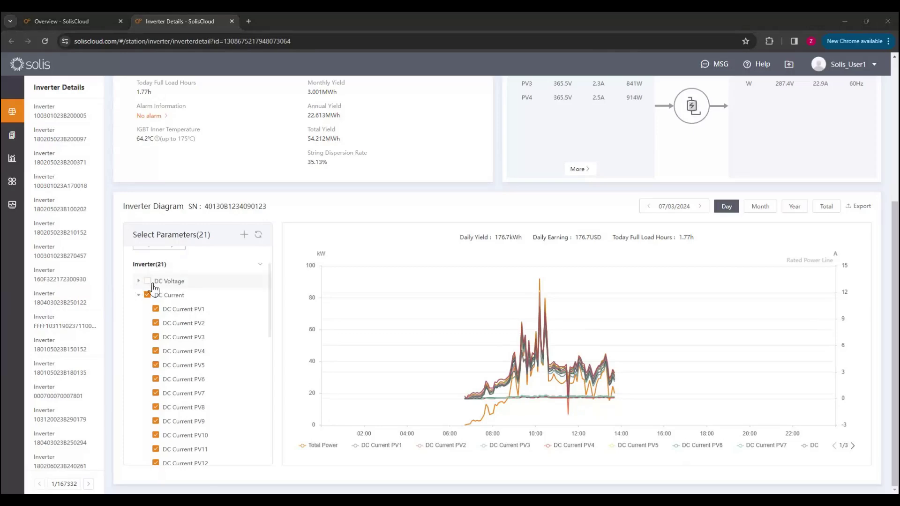
Deselect the whole DC Current group in the inverter diagram and collapse it.
click(147, 295)
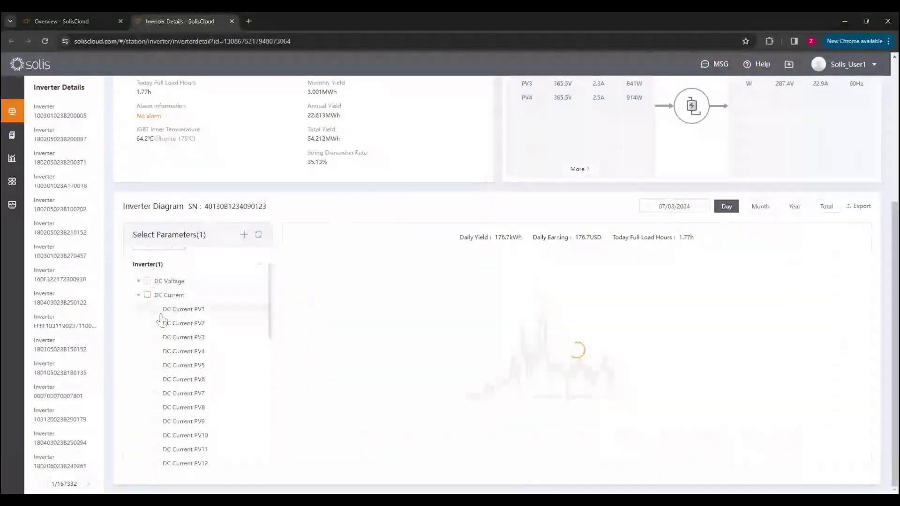
scroll(141, 265, down, 1)
click(139, 249)
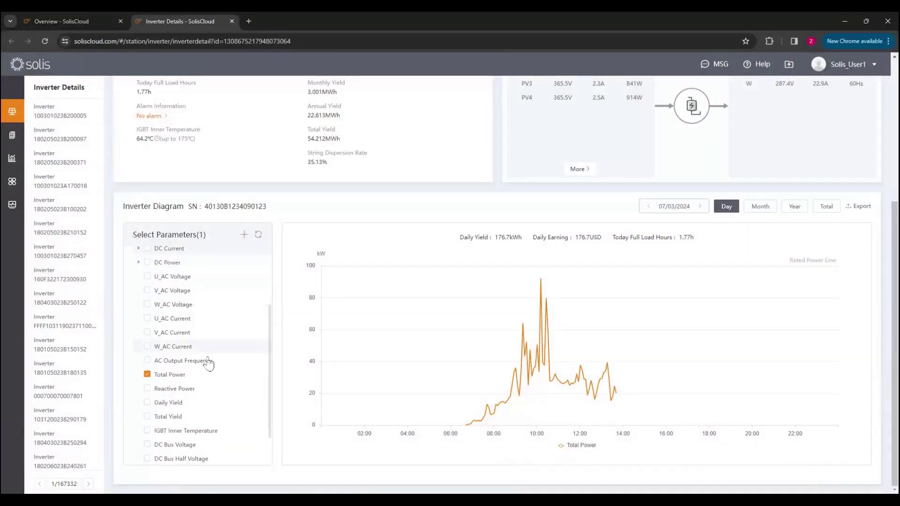
Look through the available diagram parameters and deselect Total Power.
scroll(188, 347, down, 1)
scroll(202, 361, up, 3)
scroll(202, 361, down, 3)
scroll(202, 361, up, 3)
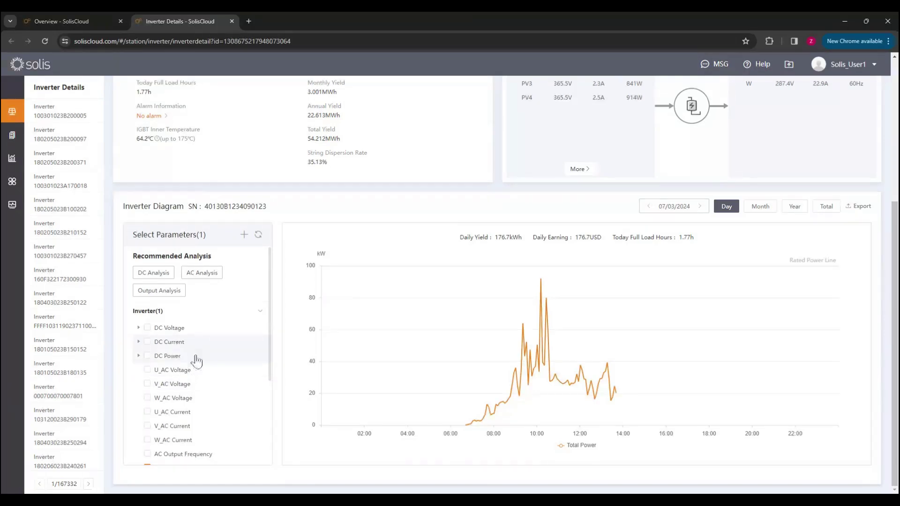
scroll(195, 357, down, 2)
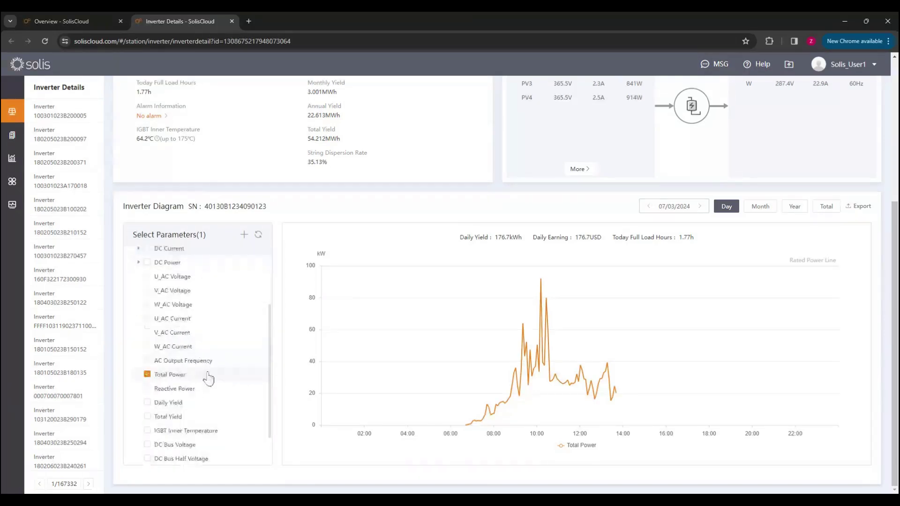
click(147, 375)
scroll(162, 282, up, 1)
scroll(162, 281, up, 1)
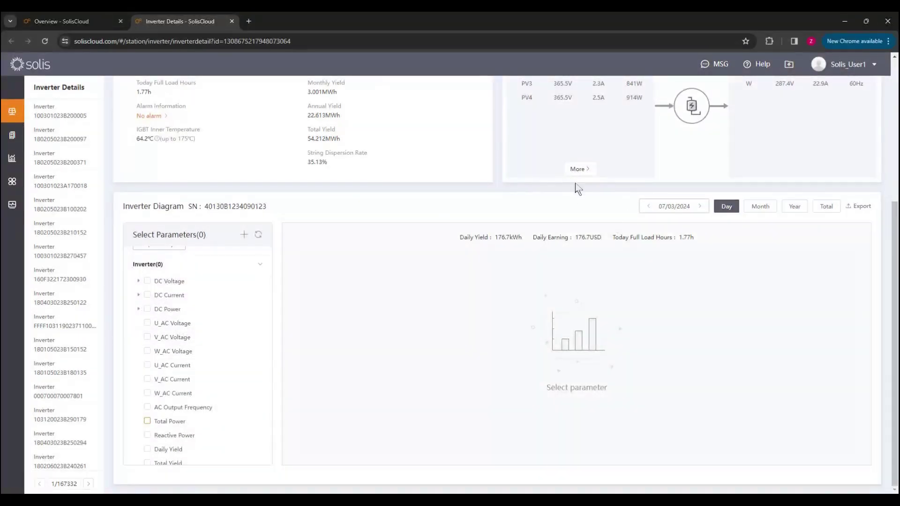
Examine the voltage, current and power of all PV inputs in the inverter's full DC and AC table.
scroll(578, 185, up, 1)
click(577, 216)
scroll(279, 244, down, 1)
scroll(272, 311, down, 1)
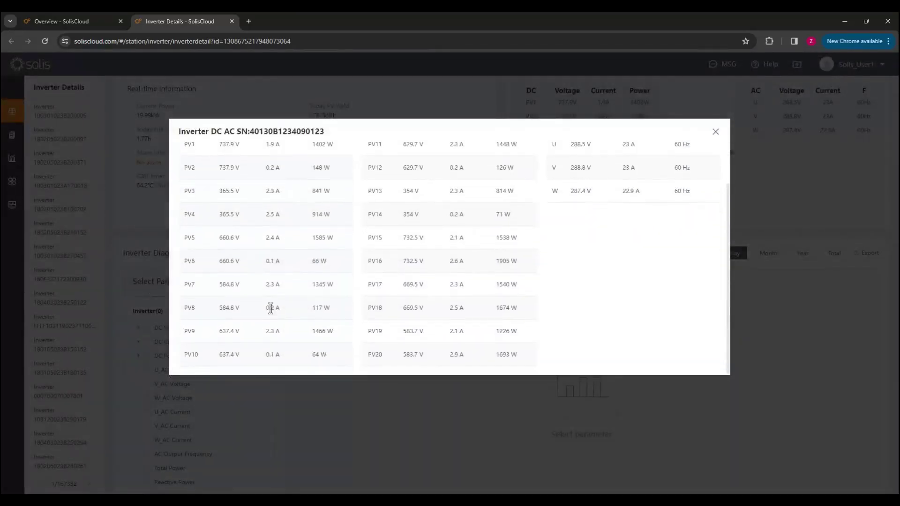
click(715, 135)
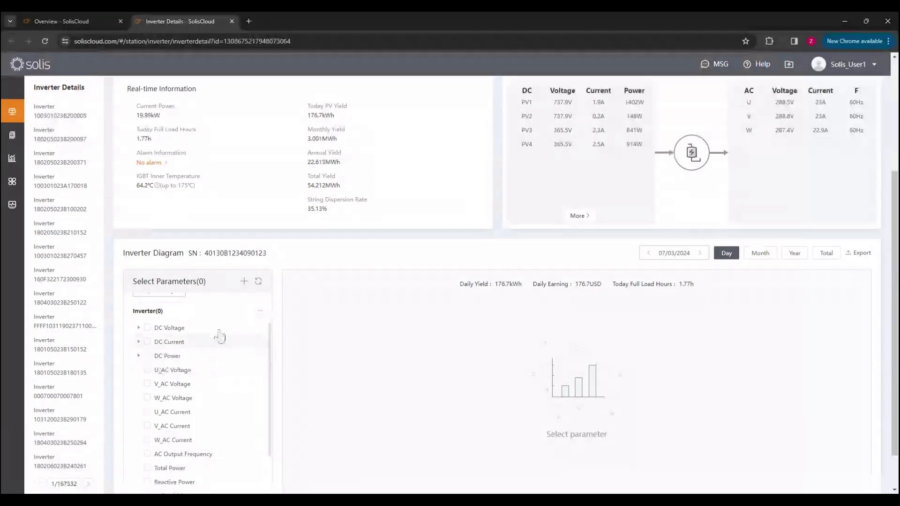
Close the inverter's details and return to the device overview.
scroll(280, 212, up, 1)
scroll(278, 227, up, 3)
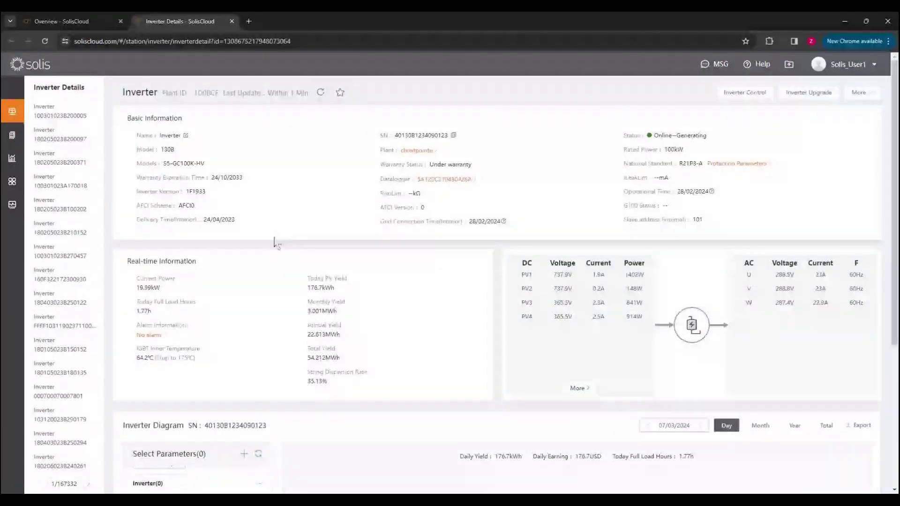
click(231, 21)
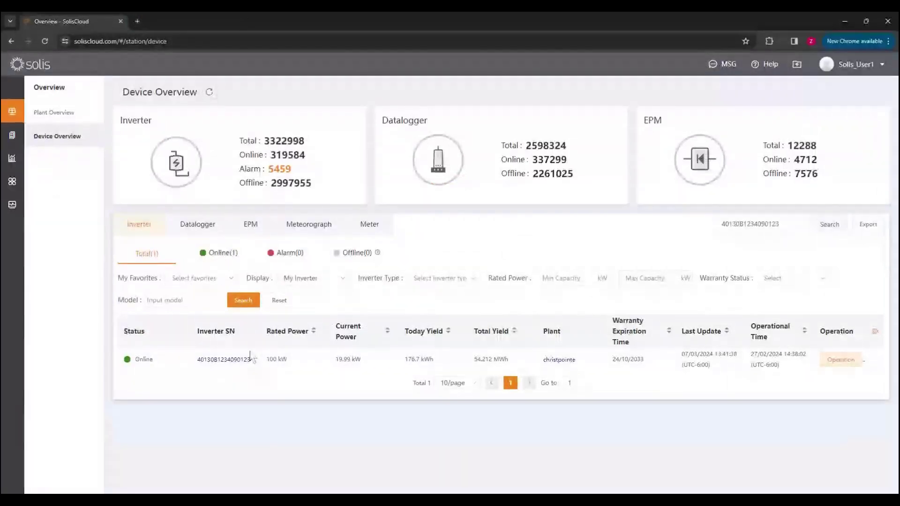
Find the SolarLab plant again through the recent searches in the plant overview and open its details.
click(55, 112)
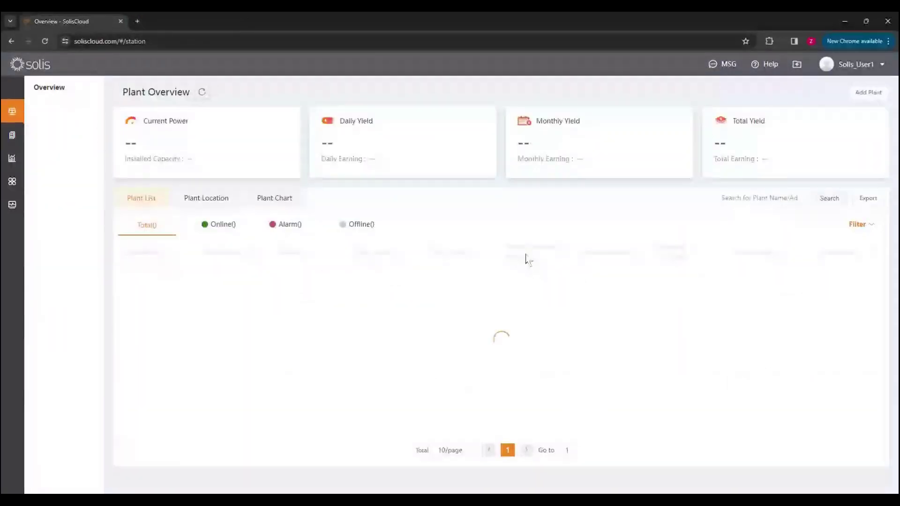
click(752, 199)
click(740, 240)
click(820, 199)
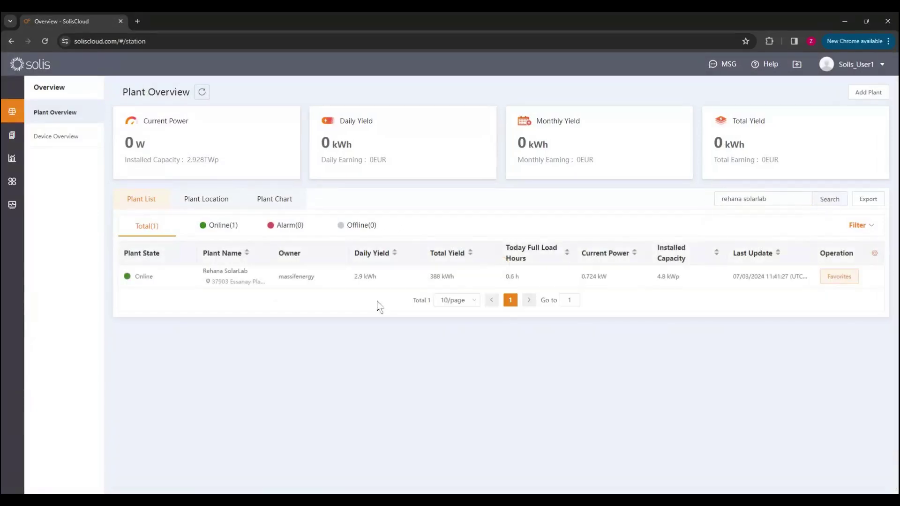
click(201, 280)
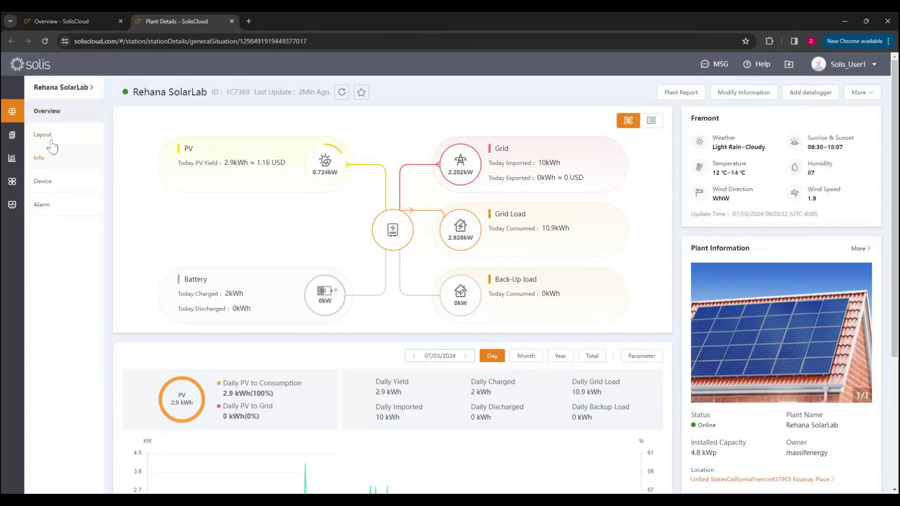
List the plant's alarms with the status filter set to All, then view page 2 and return to page 1.
click(44, 206)
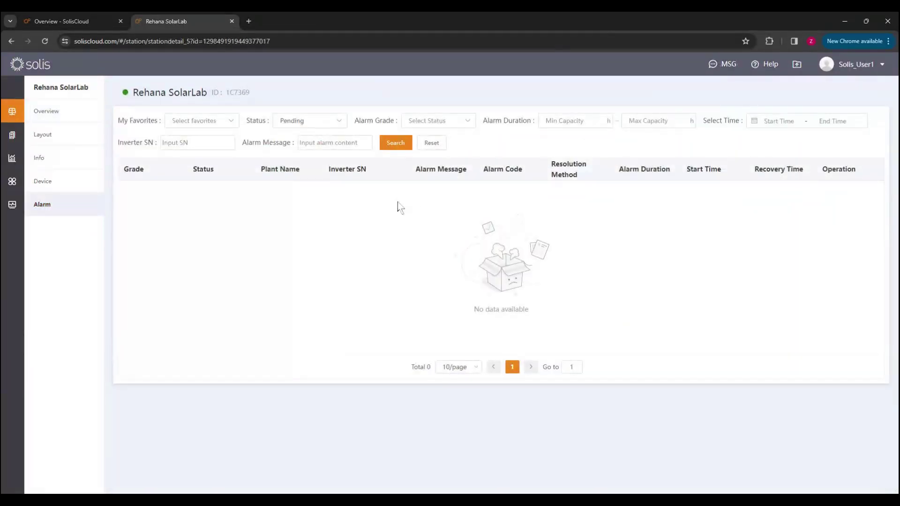
click(396, 143)
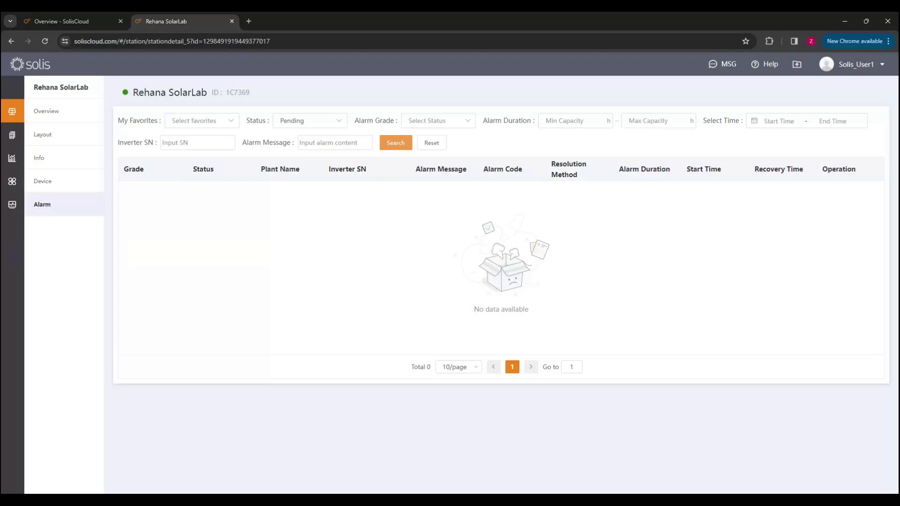
click(396, 143)
click(339, 122)
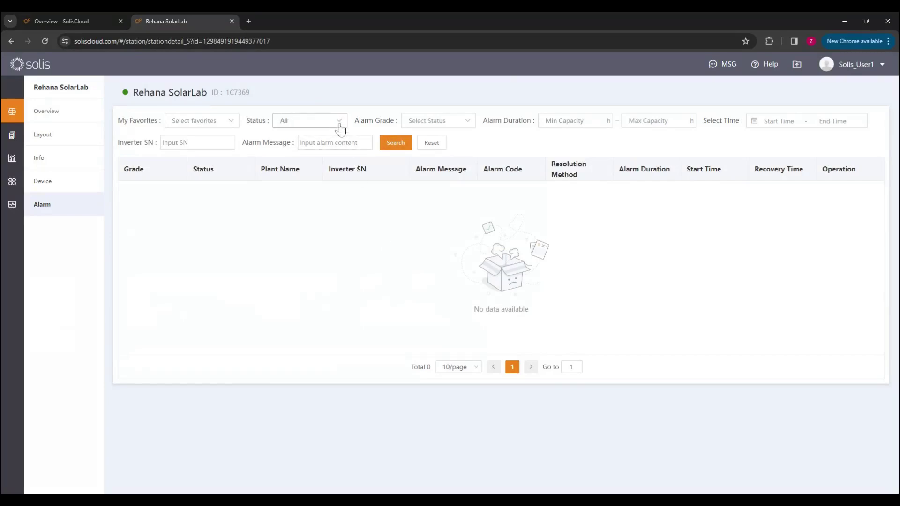
click(395, 143)
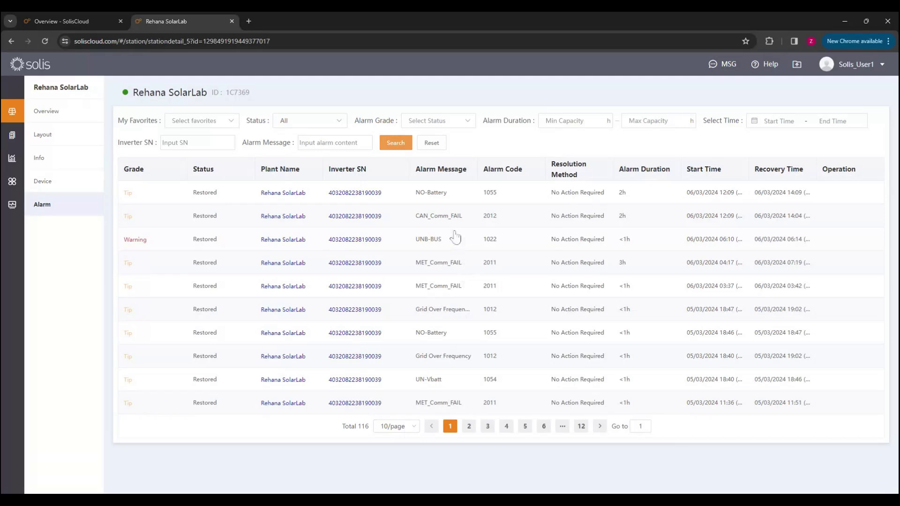
click(469, 429)
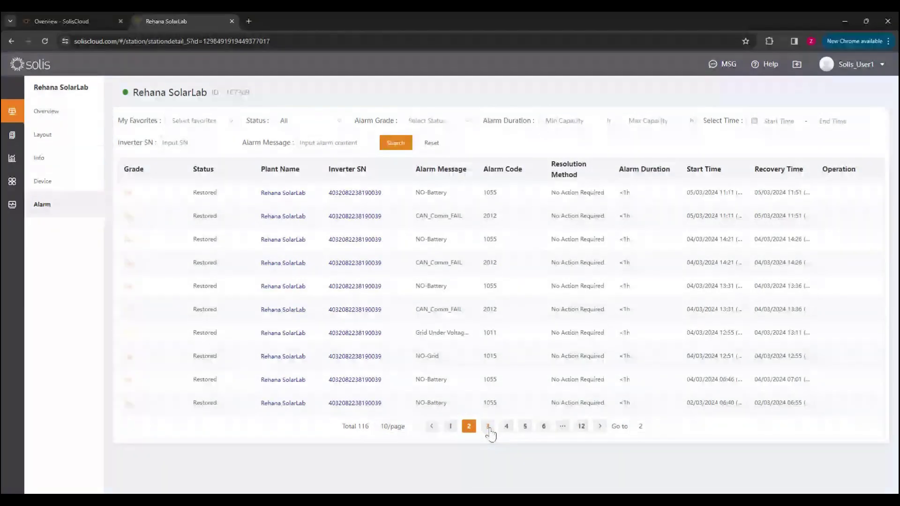
click(450, 428)
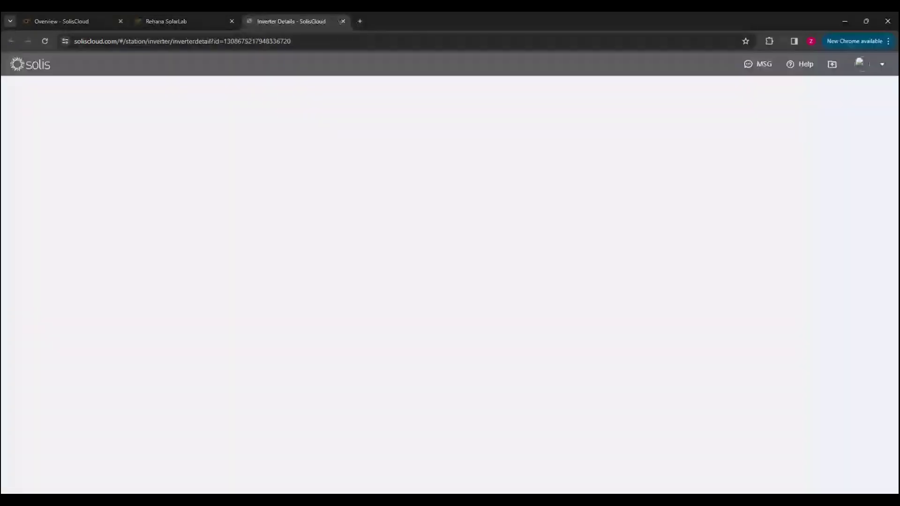
View the details of the plant's NO-Battery alarm, then go back to the overview.
click(343, 21)
click(155, 196)
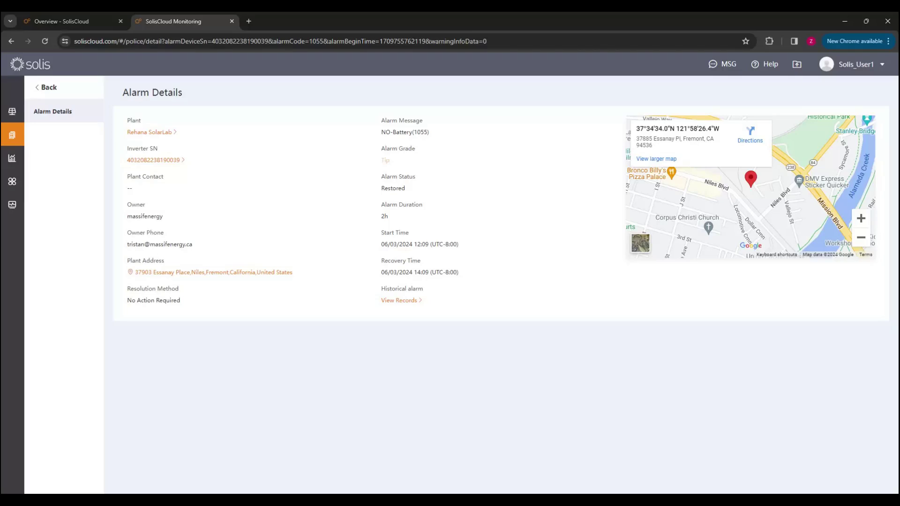
click(43, 87)
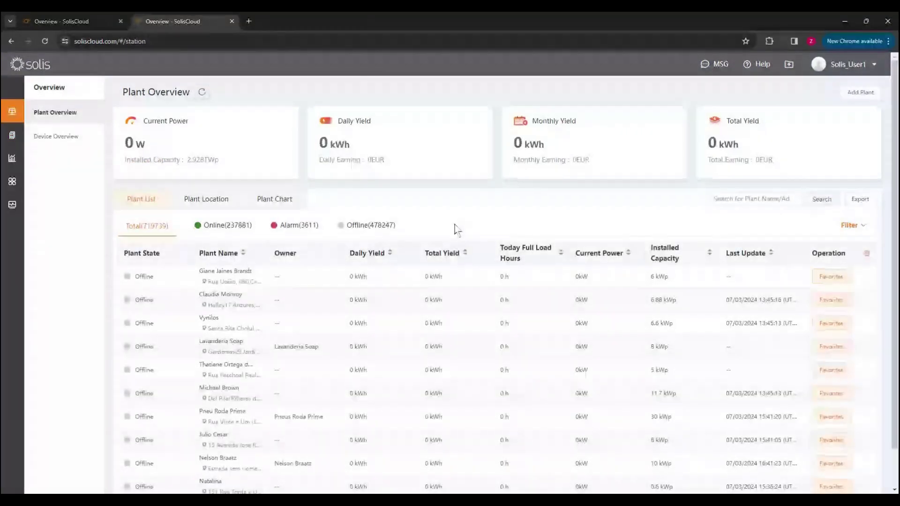
Search the plant overview for the SolarLab plant using the recent searches and open its details.
click(56, 136)
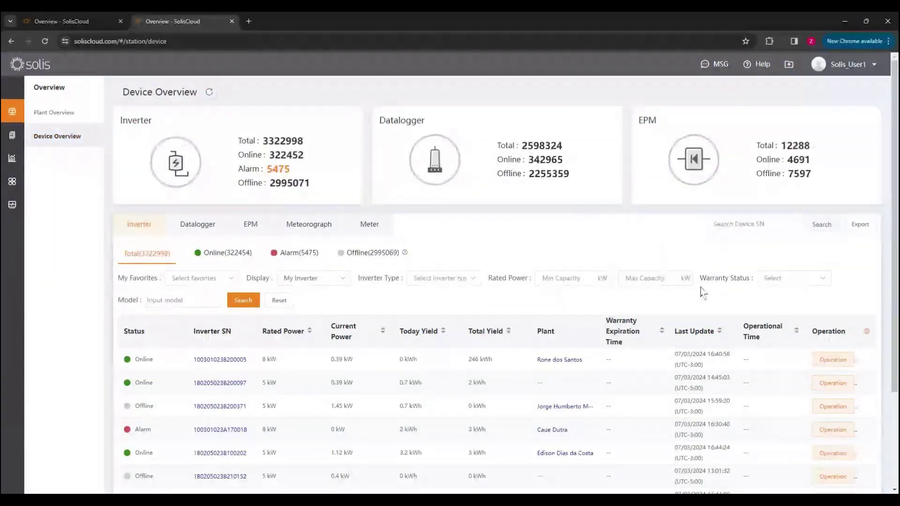
click(745, 224)
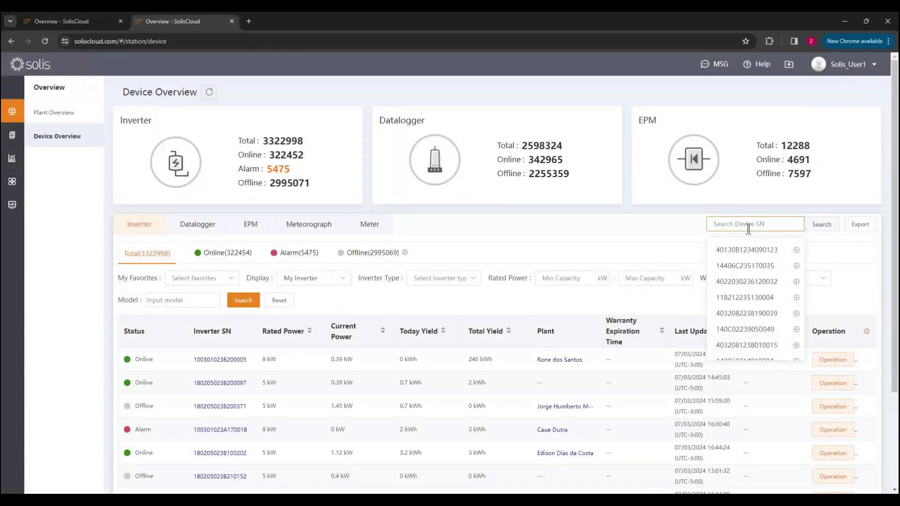
click(72, 115)
click(763, 201)
click(754, 239)
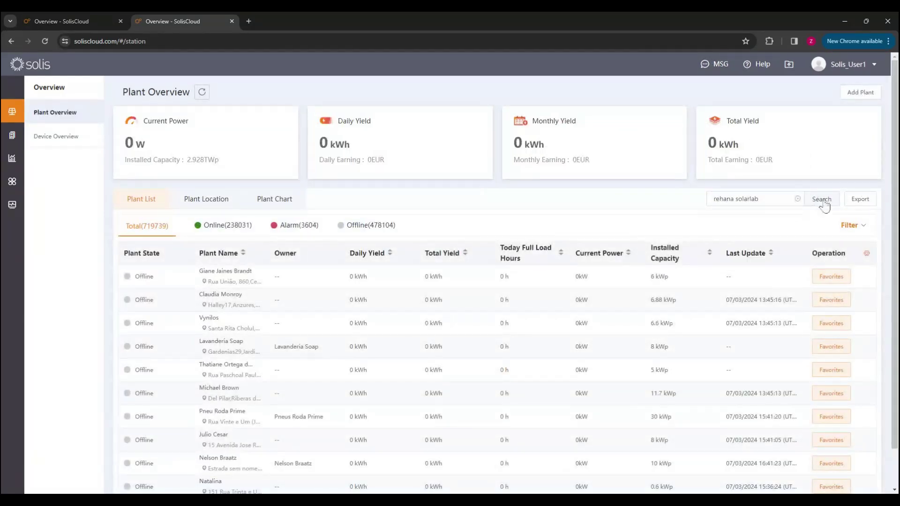
click(823, 203)
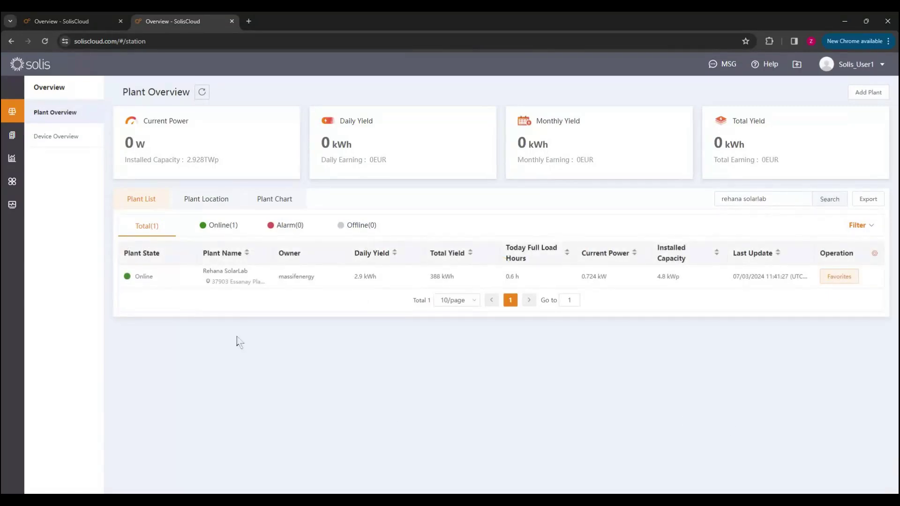
click(175, 280)
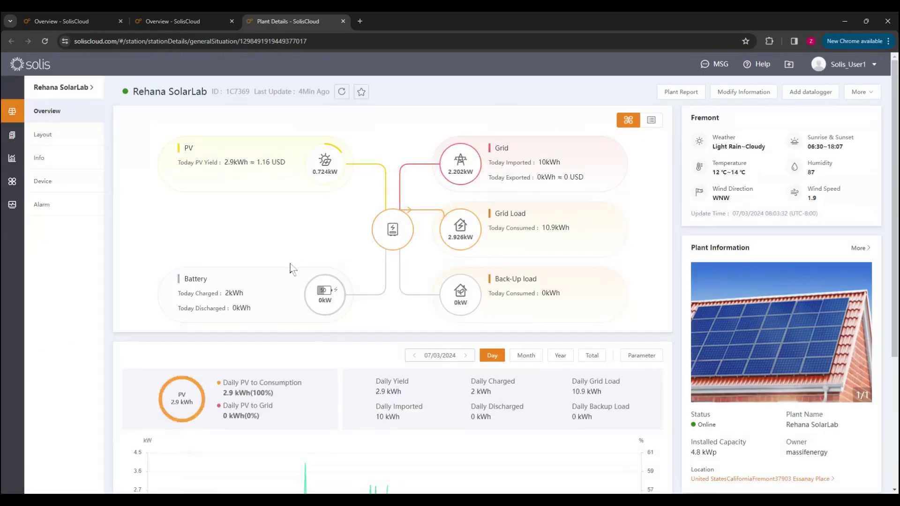
Open the inverter from the plant's device list and review its real-time, basic and DC/AC information.
scroll(291, 269, down, 3)
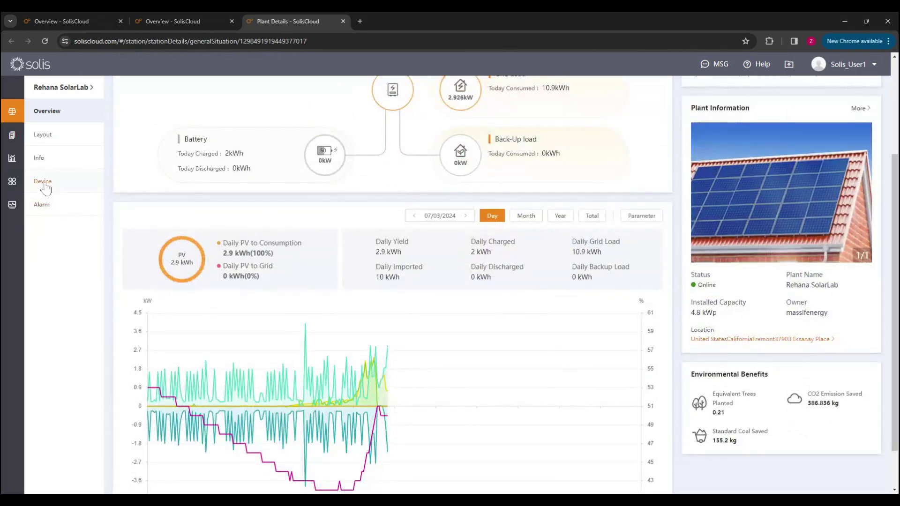
click(43, 182)
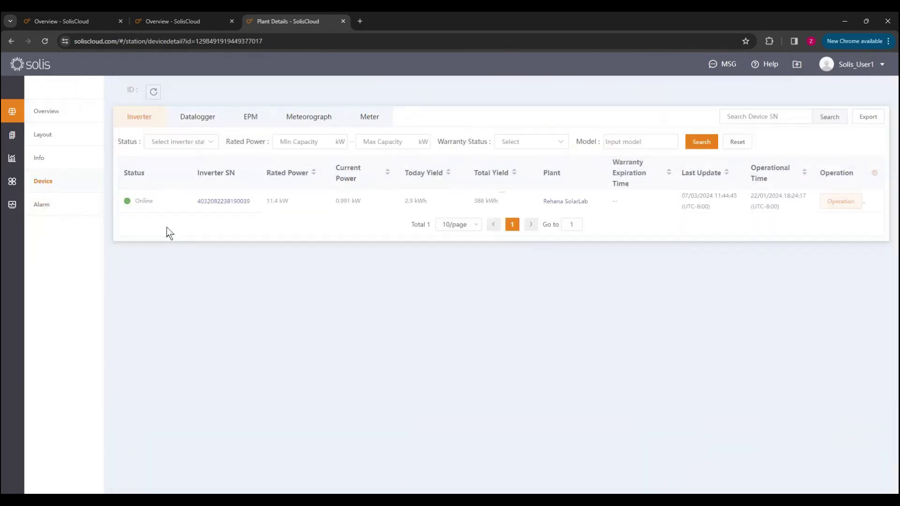
click(222, 202)
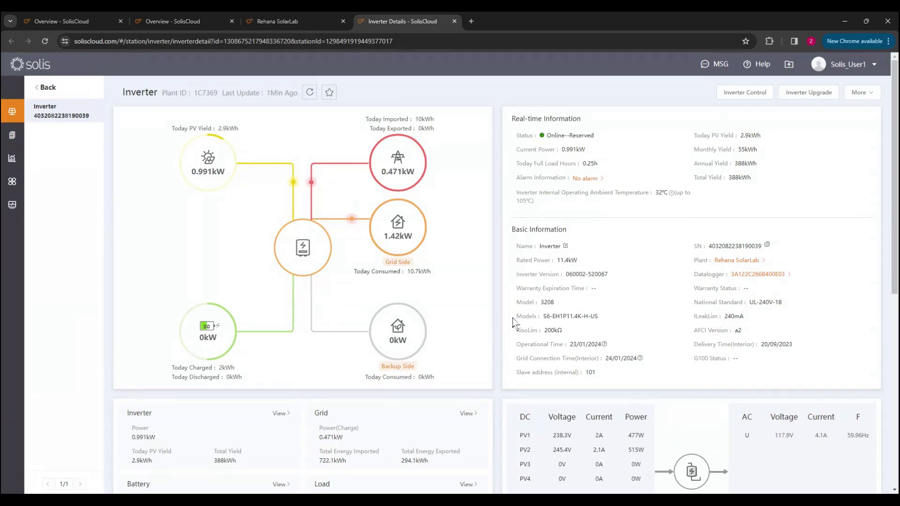
scroll(293, 358, down, 5)
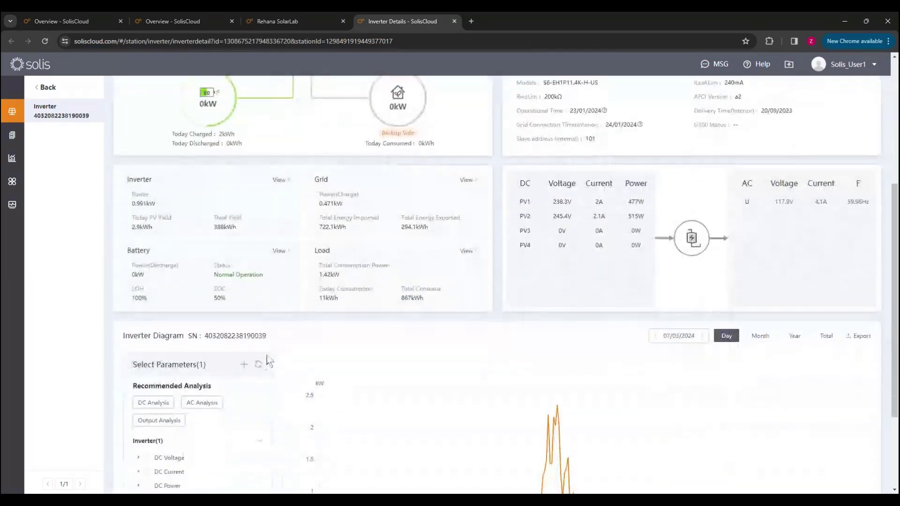
scroll(373, 324, up, 5)
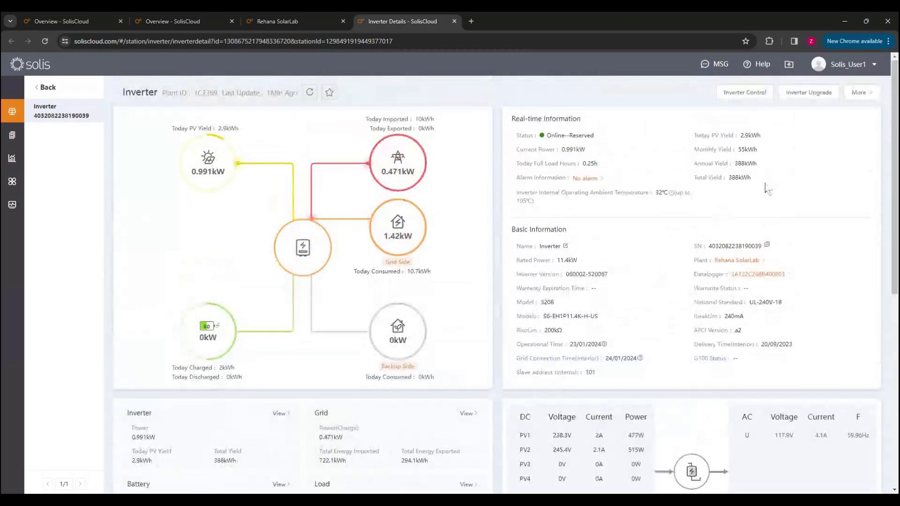
Open the inverter's remote control page and choose Power OFF as the on/off set value without saving it.
click(746, 96)
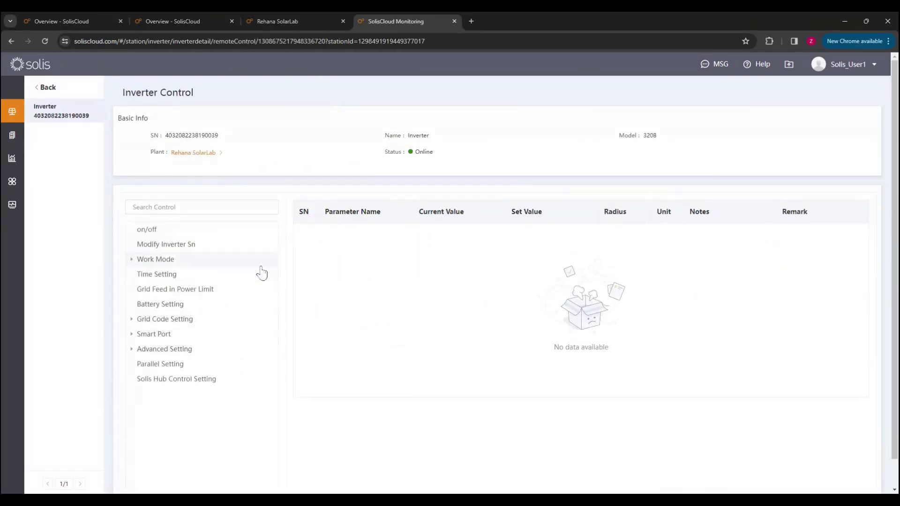
click(151, 233)
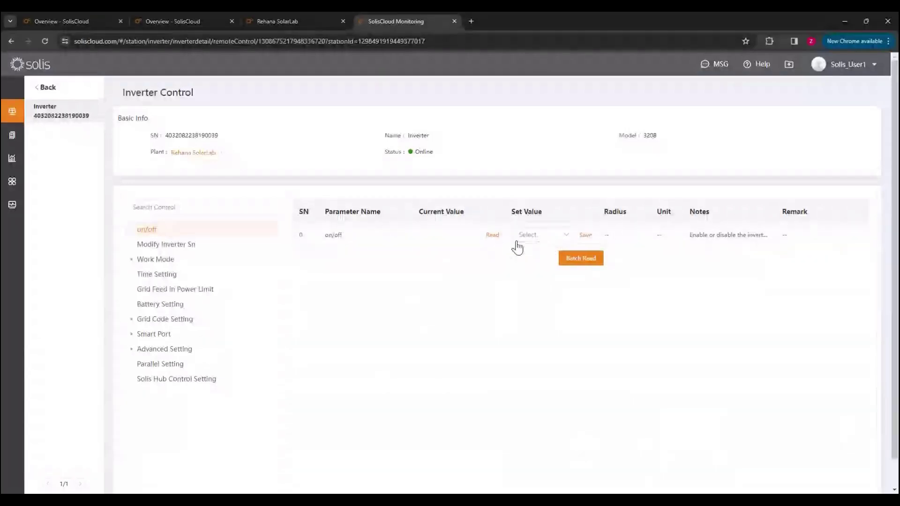
click(566, 240)
click(546, 259)
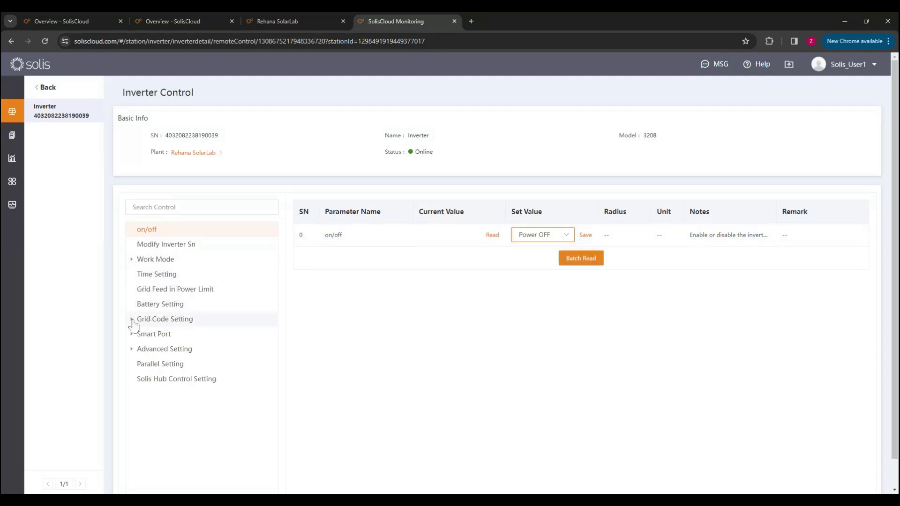
Open the Grid Code Parameters under Grid Code Setting and choose UL240-13 as the Grid Code set value without saving it.
click(175, 320)
click(175, 321)
click(169, 323)
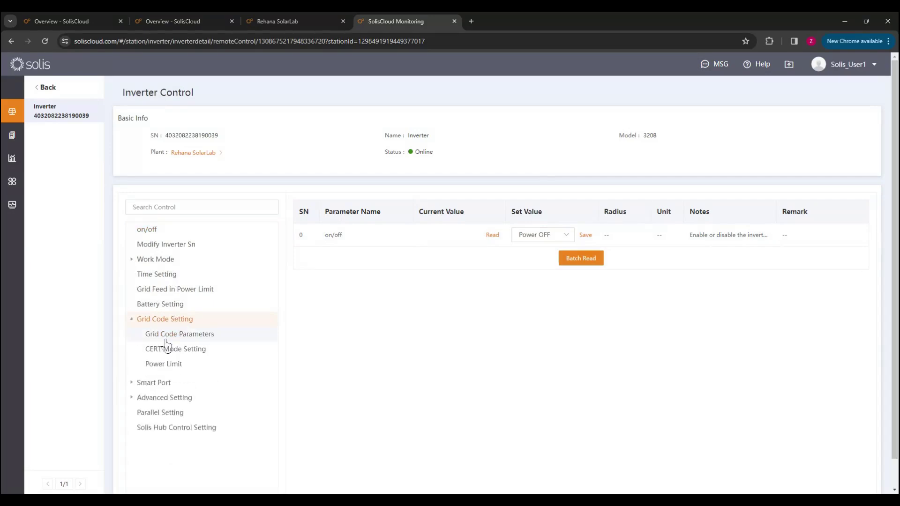
click(178, 337)
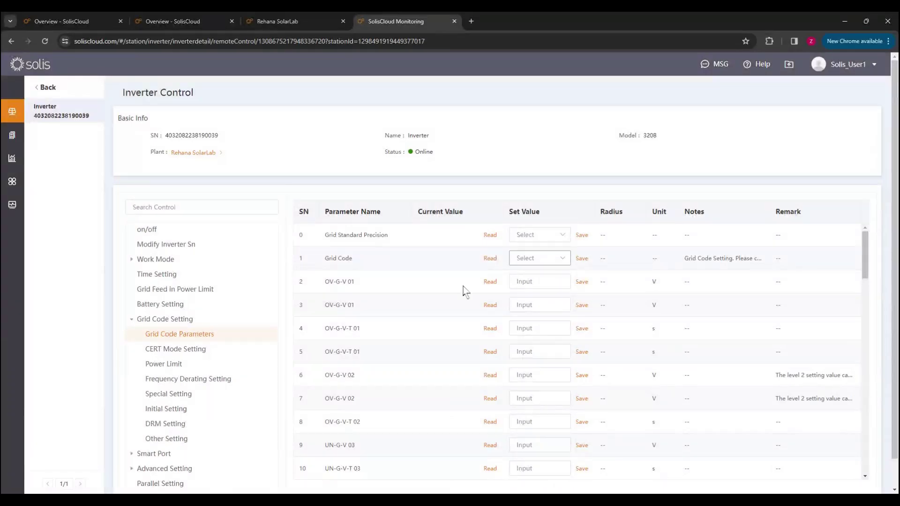
click(562, 259)
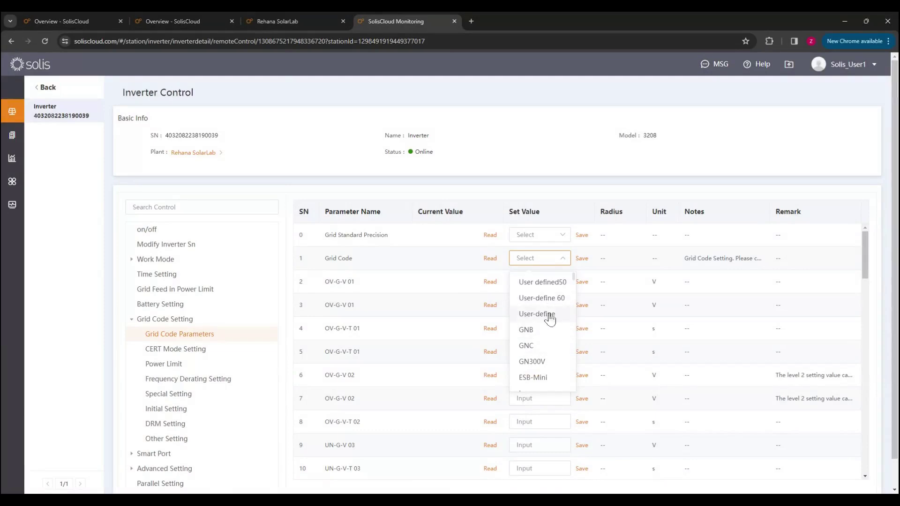
scroll(548, 328, down, 5)
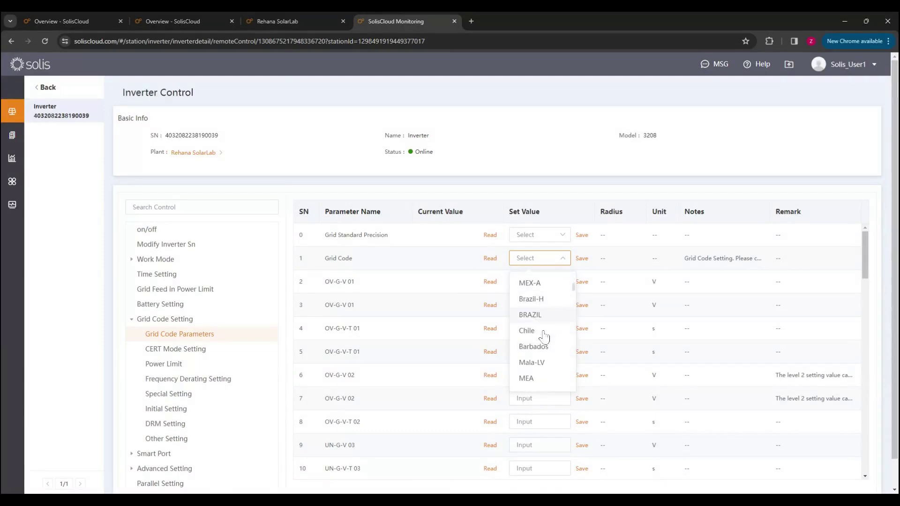
scroll(547, 345, down, 6)
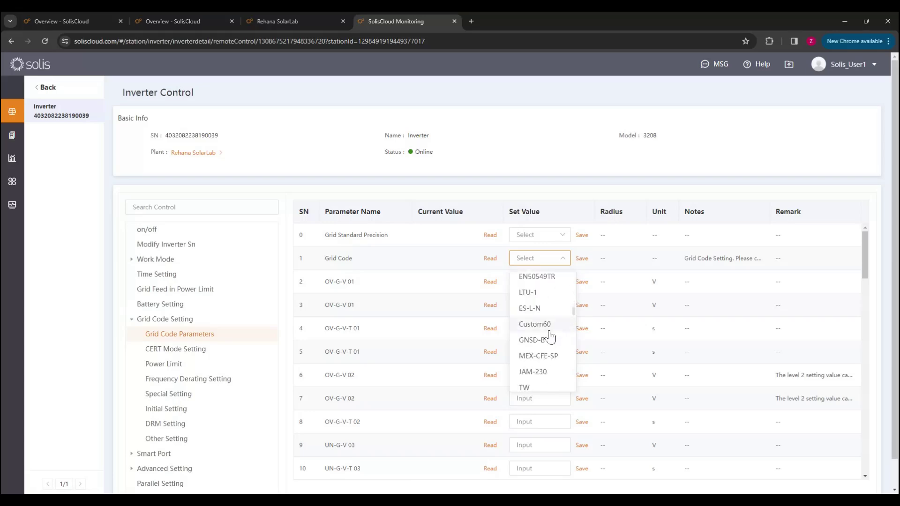
scroll(549, 336, down, 5)
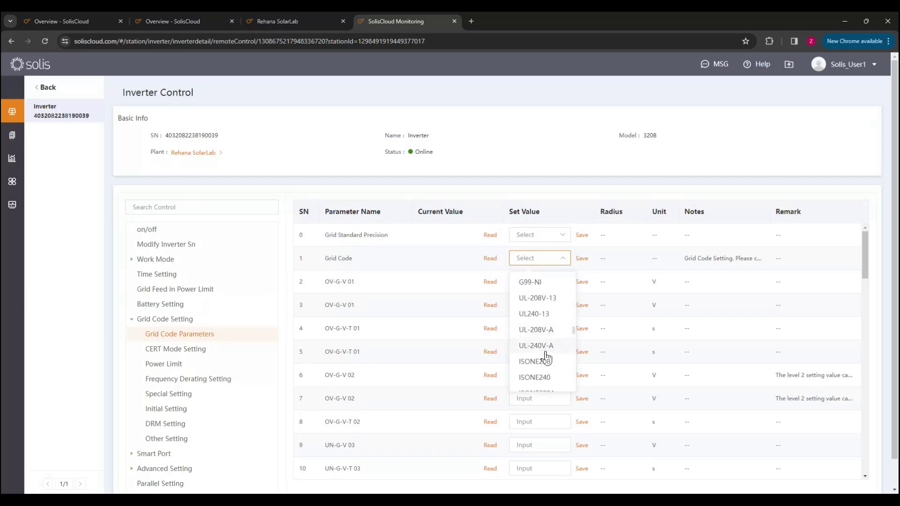
click(546, 315)
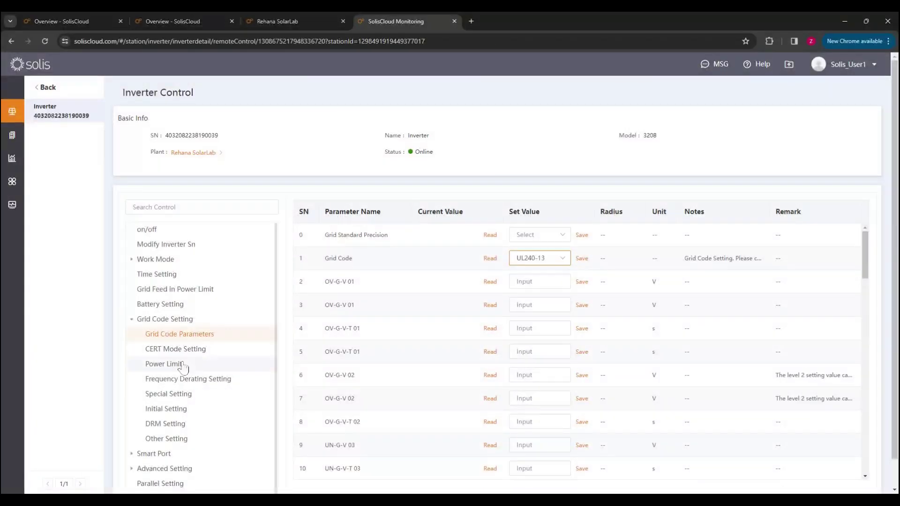
Review the grid code parameters, collapse the Grid Code Setting group and return to the inverter's details.
scroll(391, 331, down, 1)
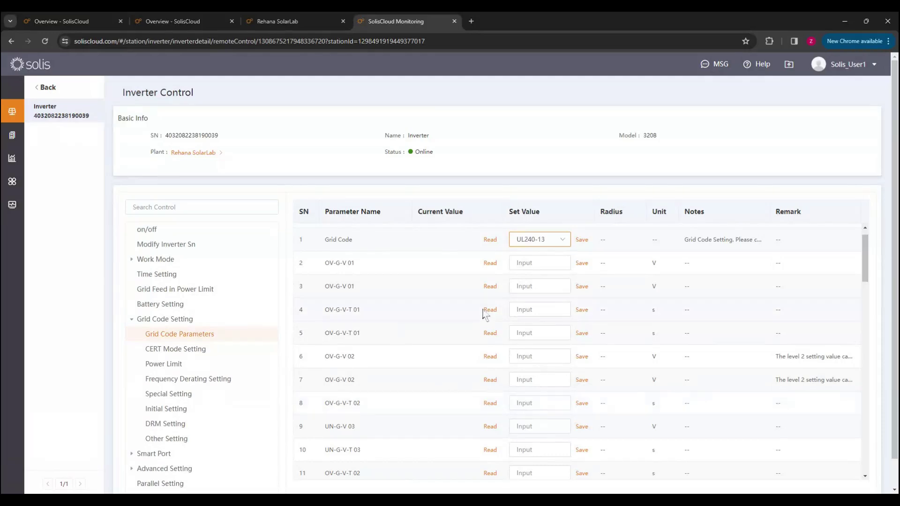
scroll(215, 384, down, 1)
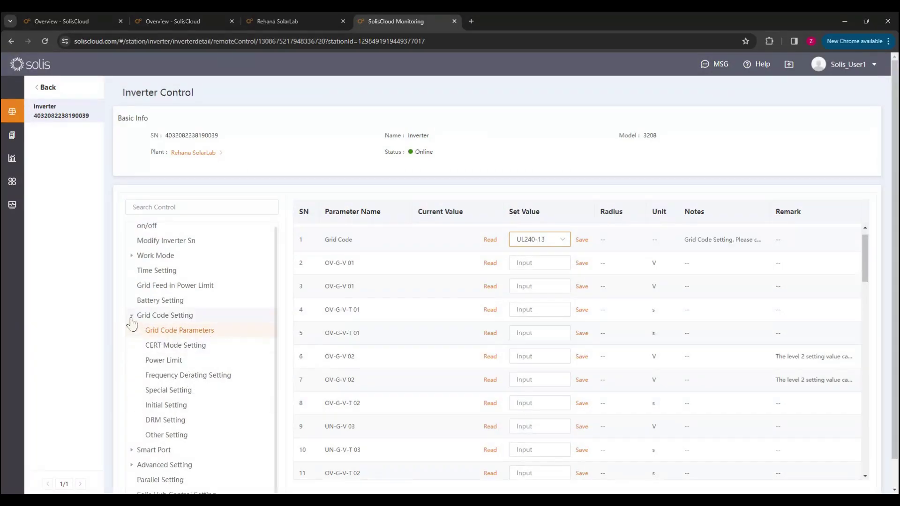
click(132, 320)
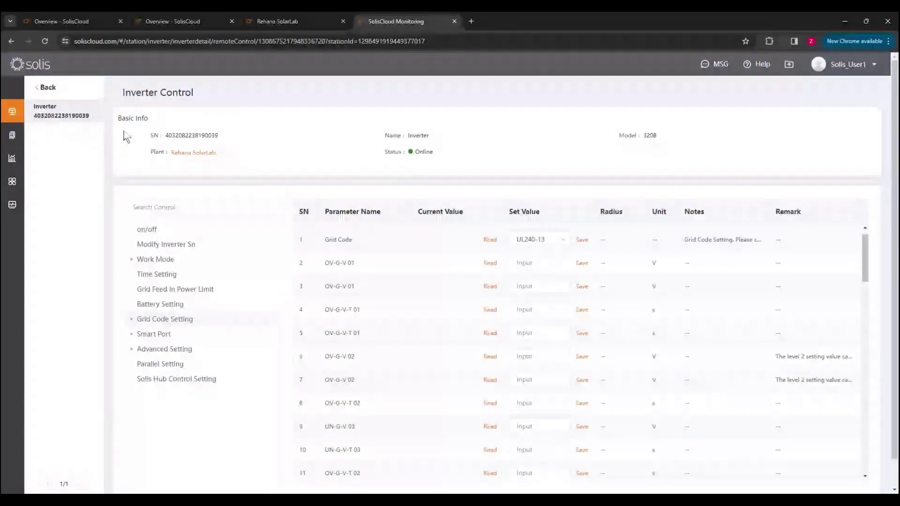
click(47, 111)
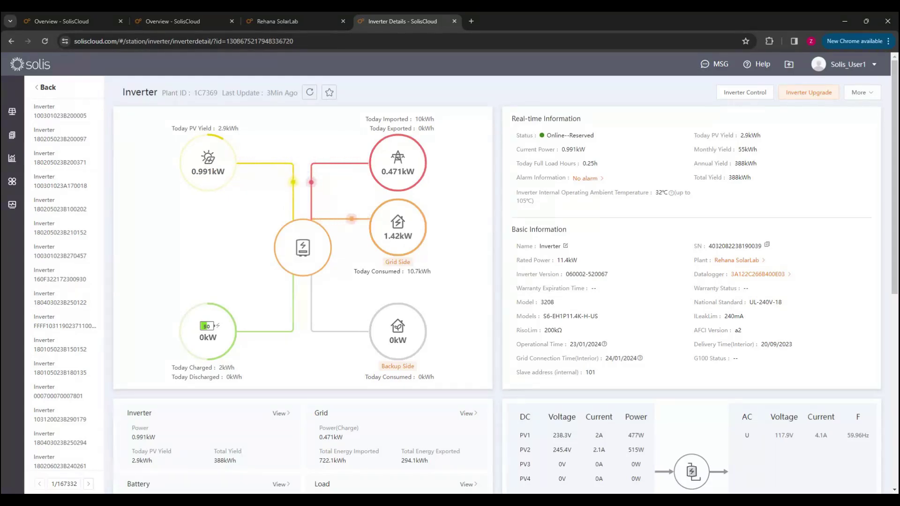
Open the inverter upgrade dialog and choose upgrade type DSPM with firmware 0267.
click(810, 94)
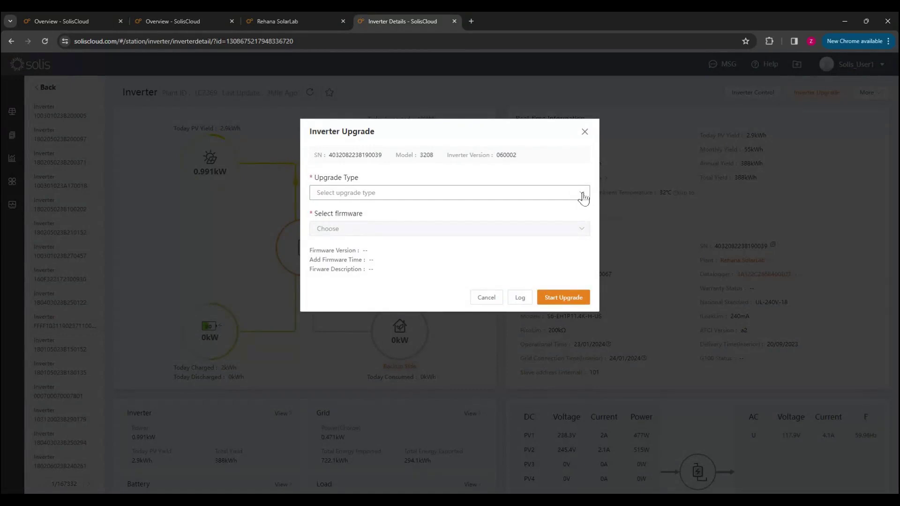
click(584, 197)
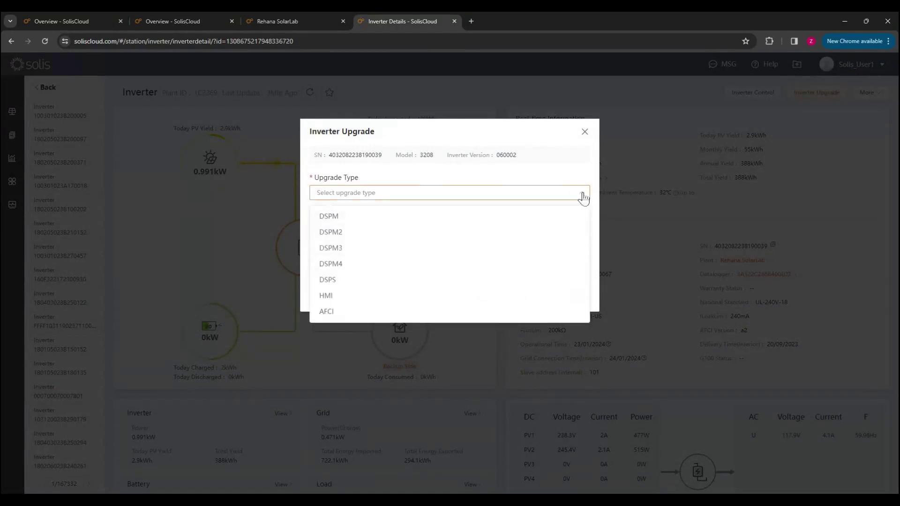
click(496, 220)
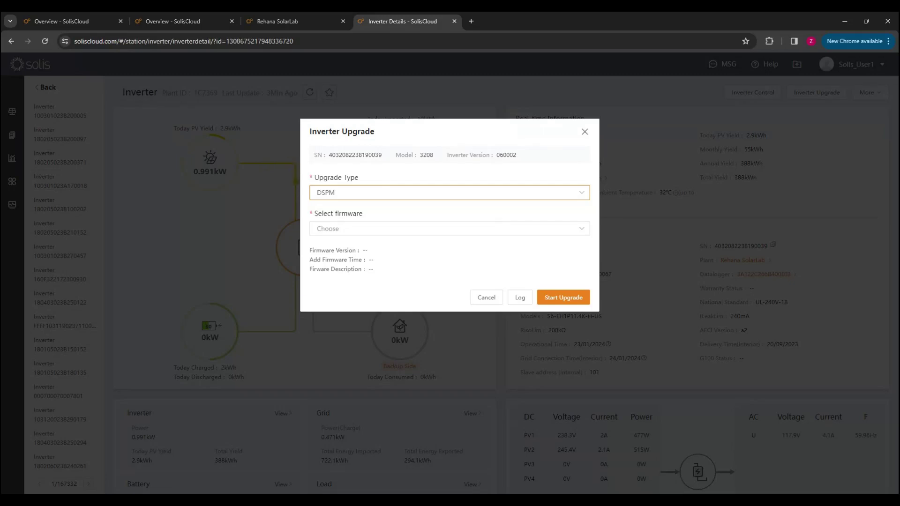
click(582, 231)
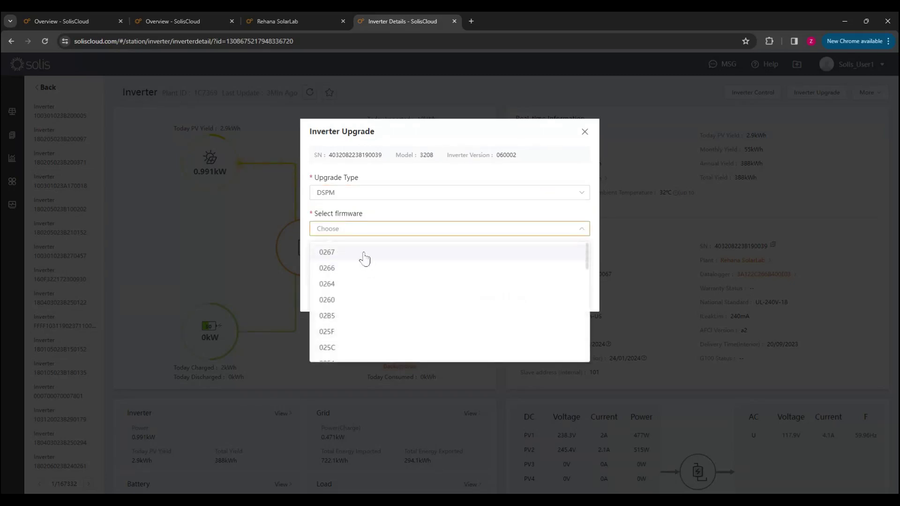
click(365, 259)
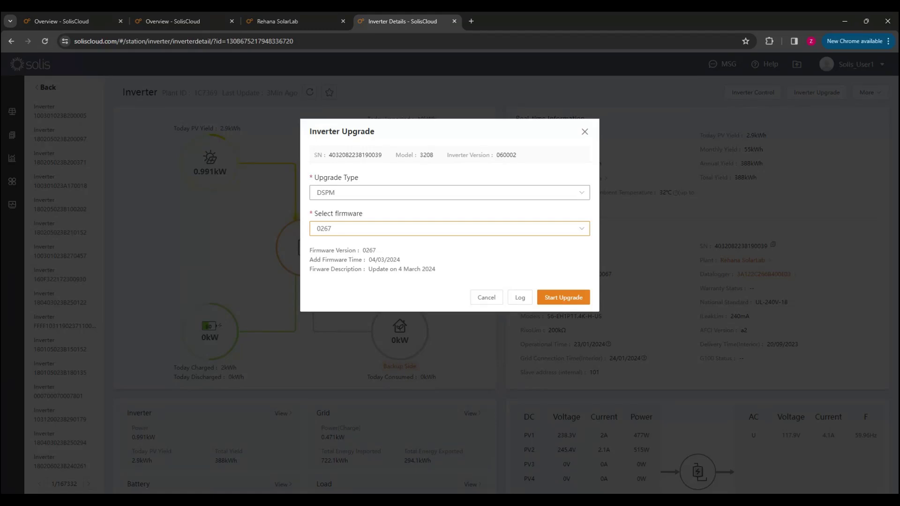
Change the upgrade type to HMI and choose firmware 0602 for the inverter.
click(584, 199)
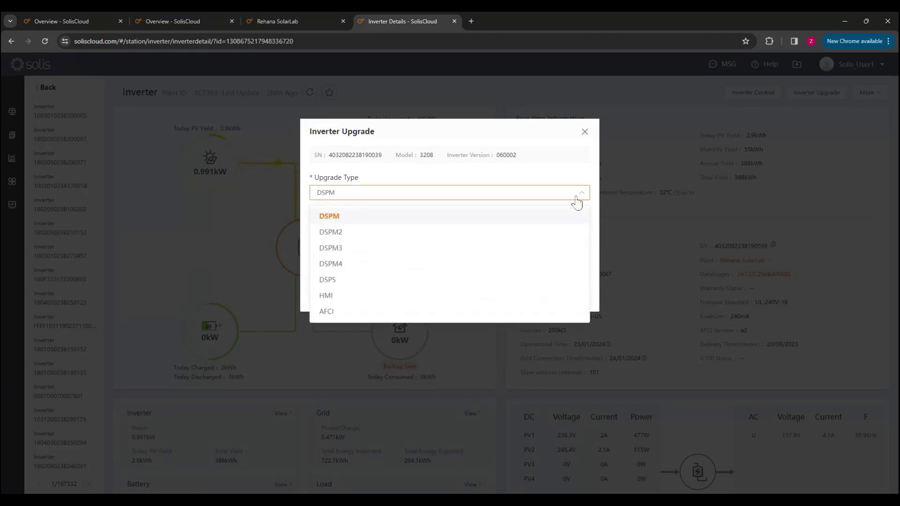
click(424, 298)
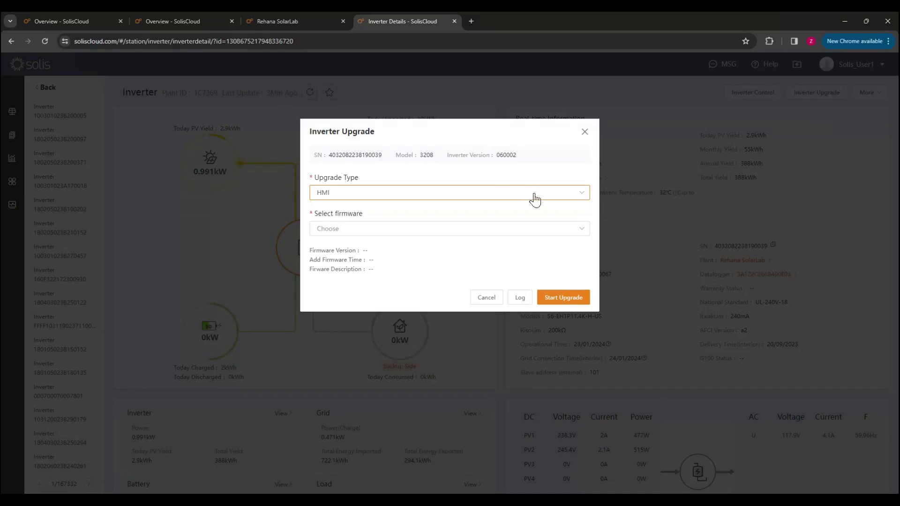
click(579, 230)
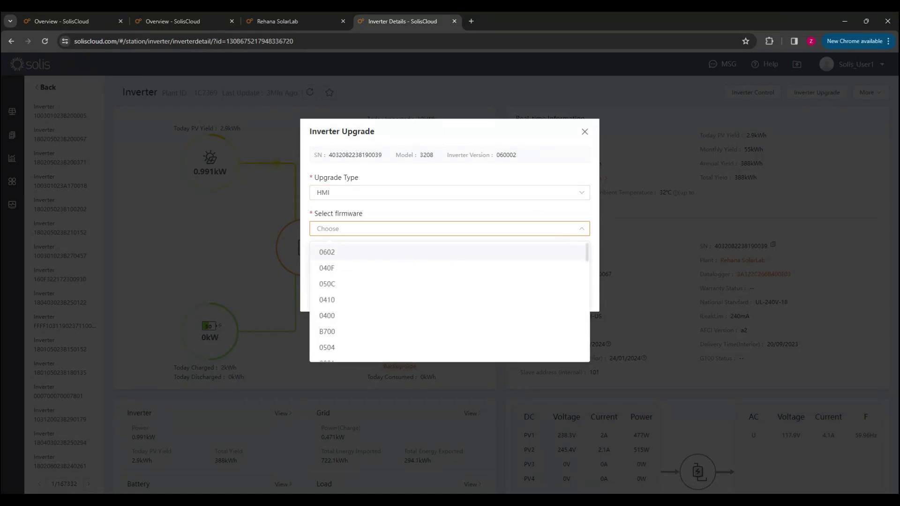
click(404, 254)
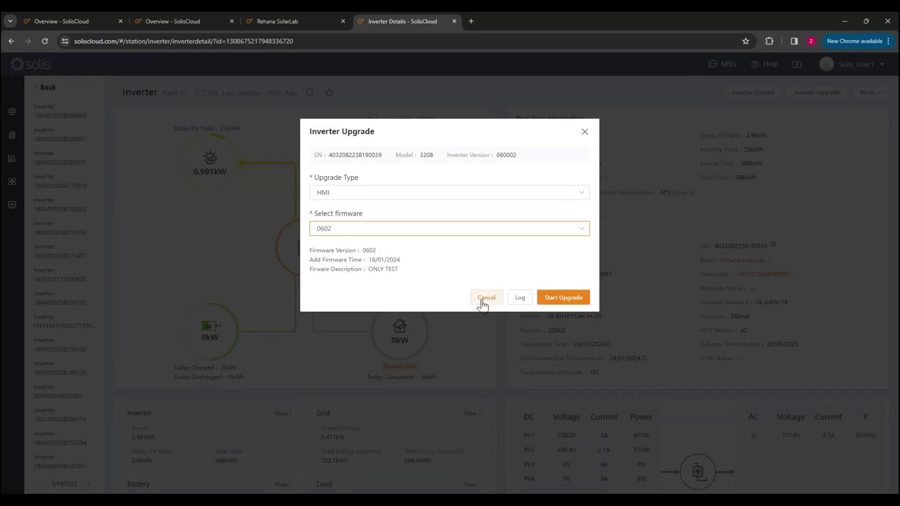
Cancel the inverter upgrade and go back from the inverter's details to the plant overview.
click(486, 297)
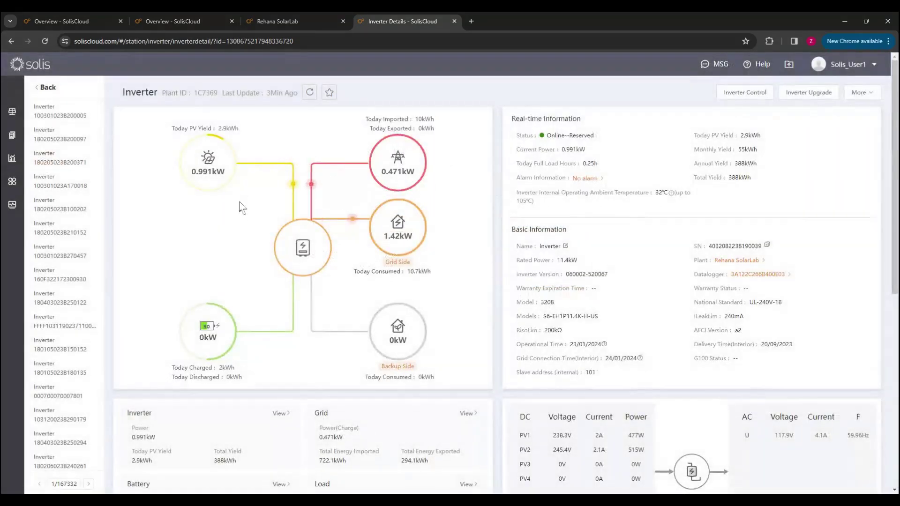
click(56, 91)
click(58, 93)
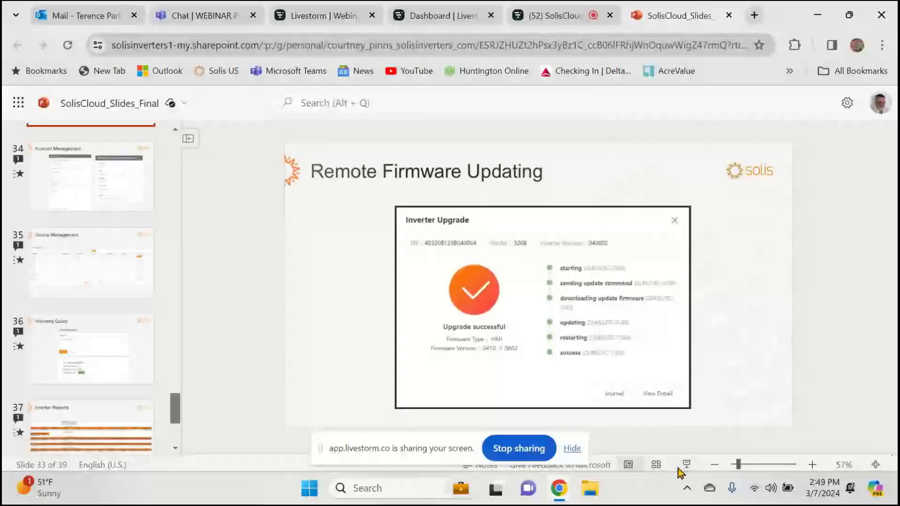
Switch to the SolisCloud_Slides deck and present it full screen from Remote Firmware Updating through Inverter Reports, with the screen-sharing bar hidden.
click(678, 468)
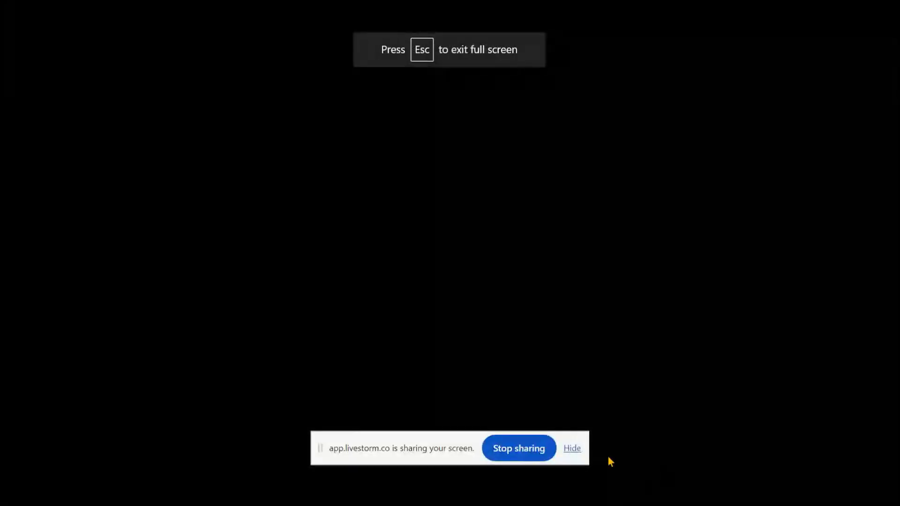
click(574, 449)
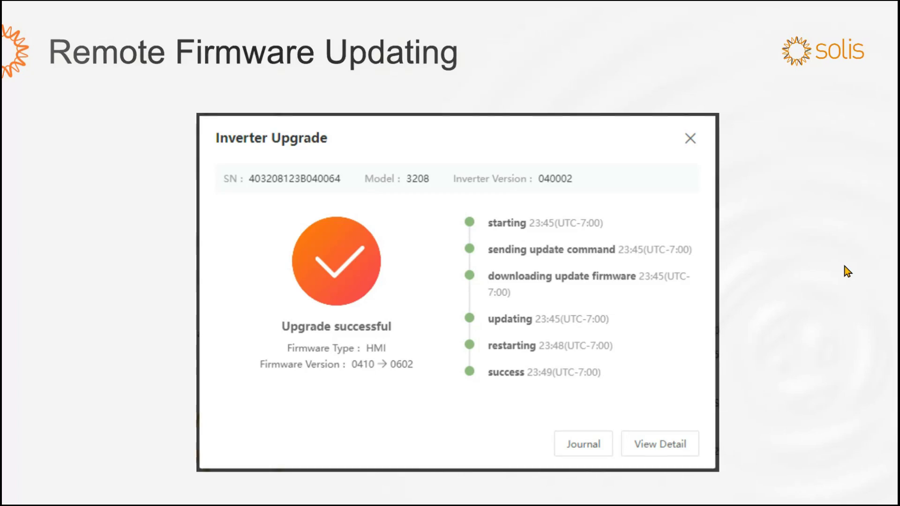
key(Right)
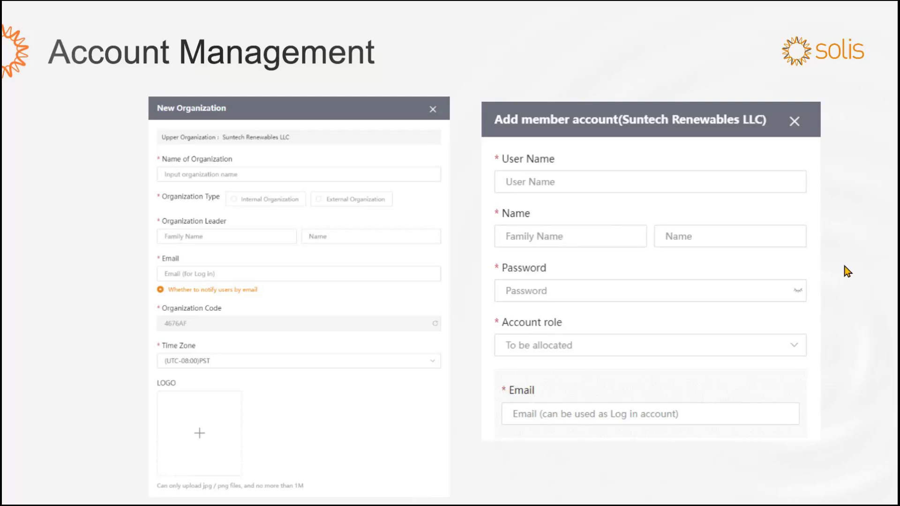
key(Right)
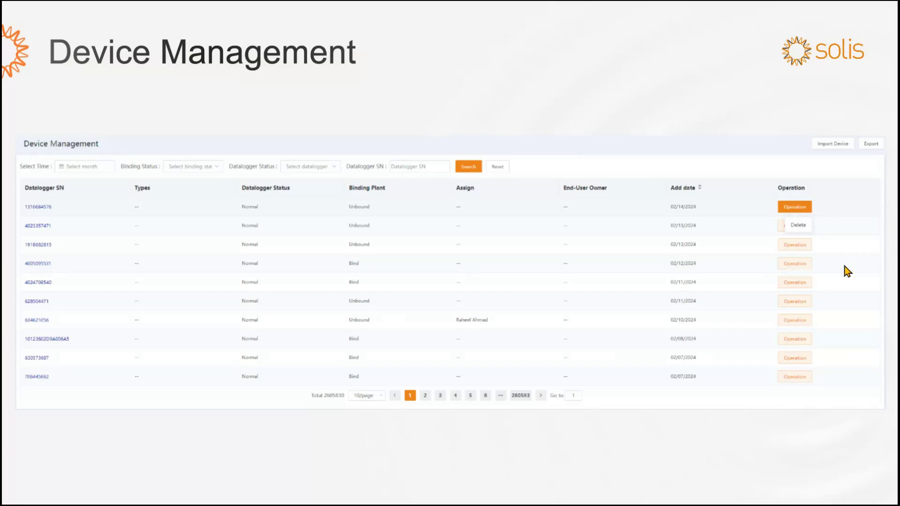
key(Right)
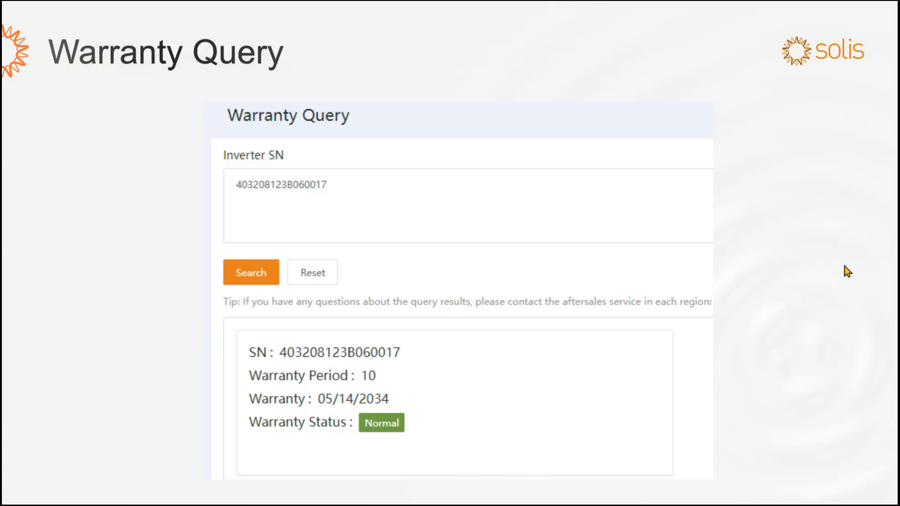
key(Right)
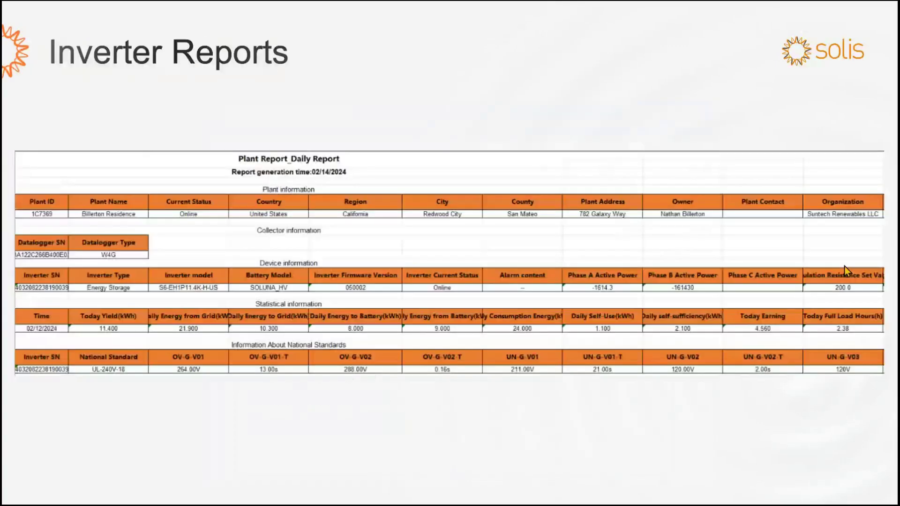
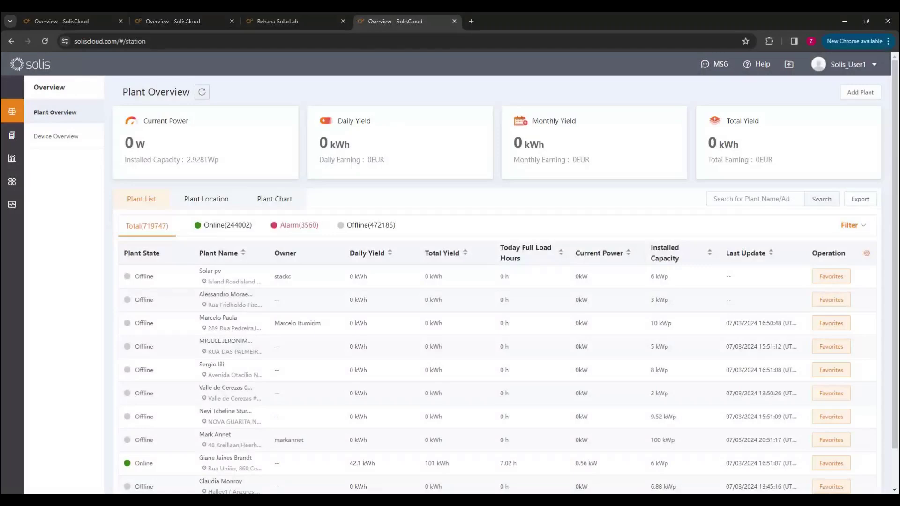
Switch to SolisCloud and filter the plant list to plants in the Alarm state.
click(296, 226)
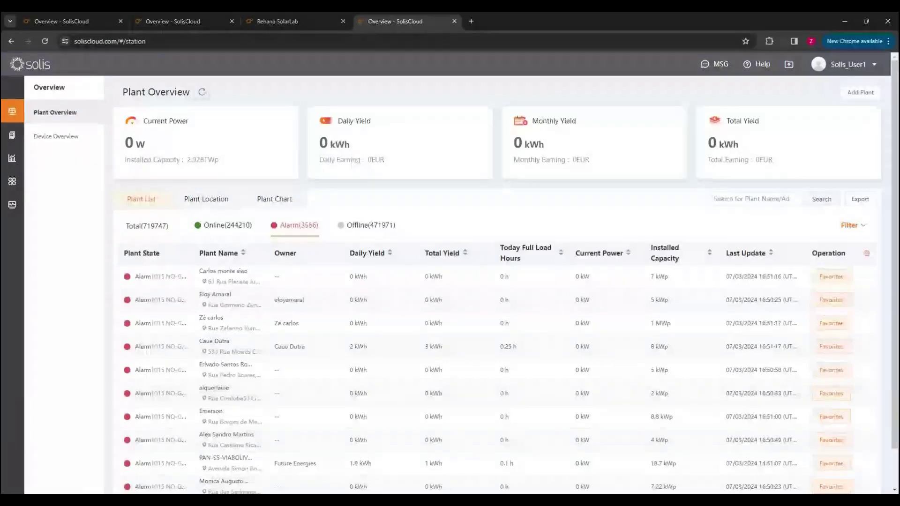
click(59, 120)
click(63, 131)
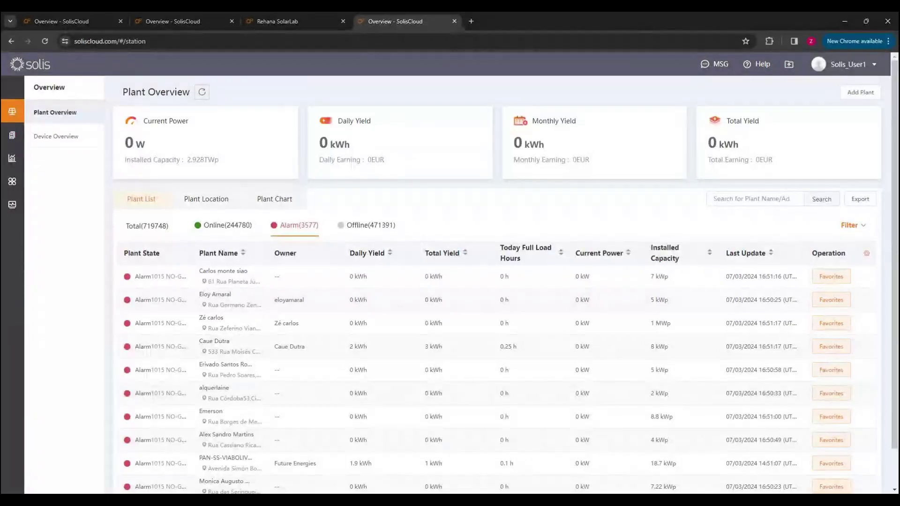
Return to the Overview section with all plants listed and start adding a plant.
mouse_move(18, 259)
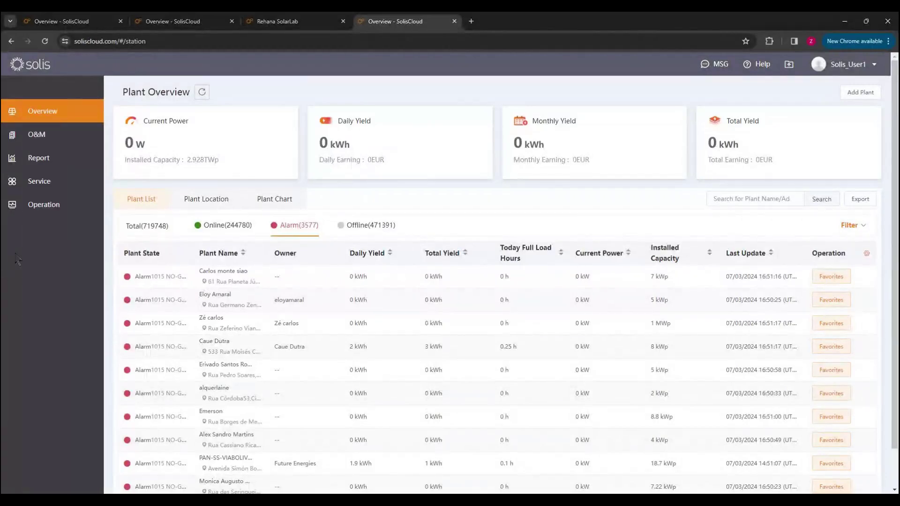
click(73, 111)
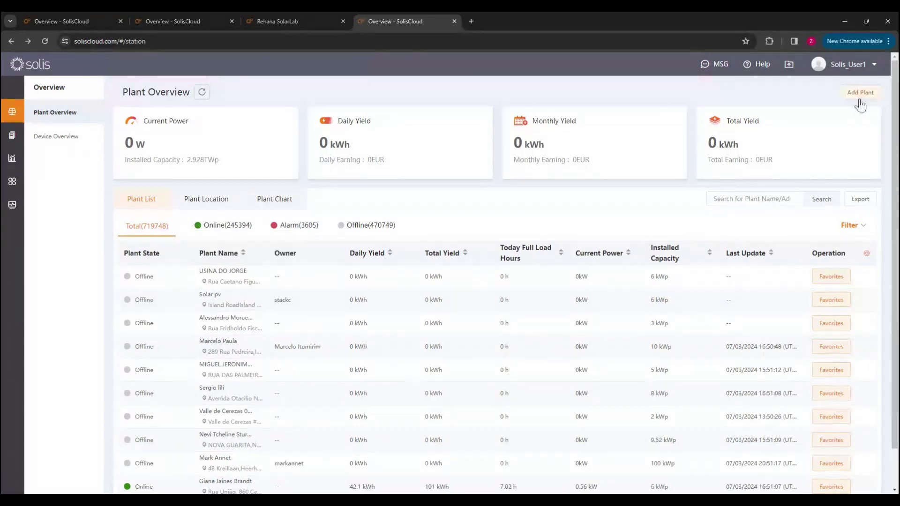
click(860, 94)
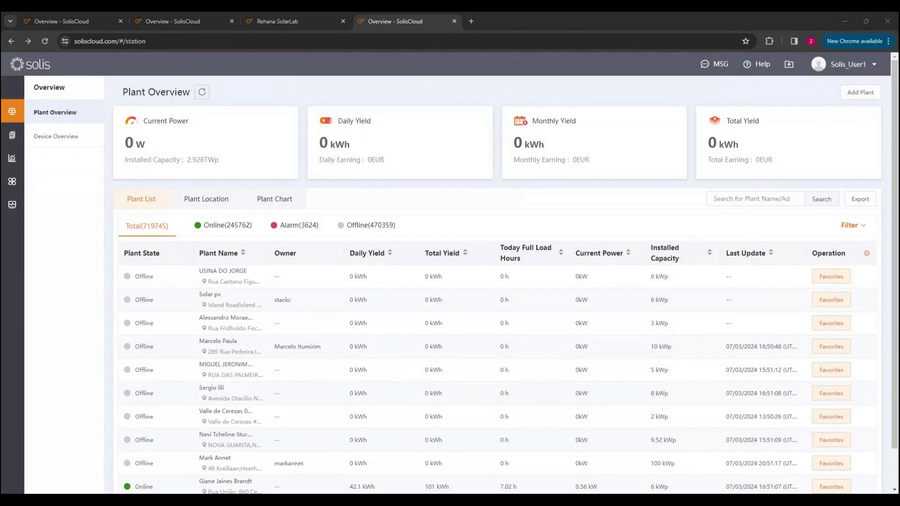
Search the plant list by name for the SolarLab plant.
click(745, 198)
click(748, 221)
click(817, 202)
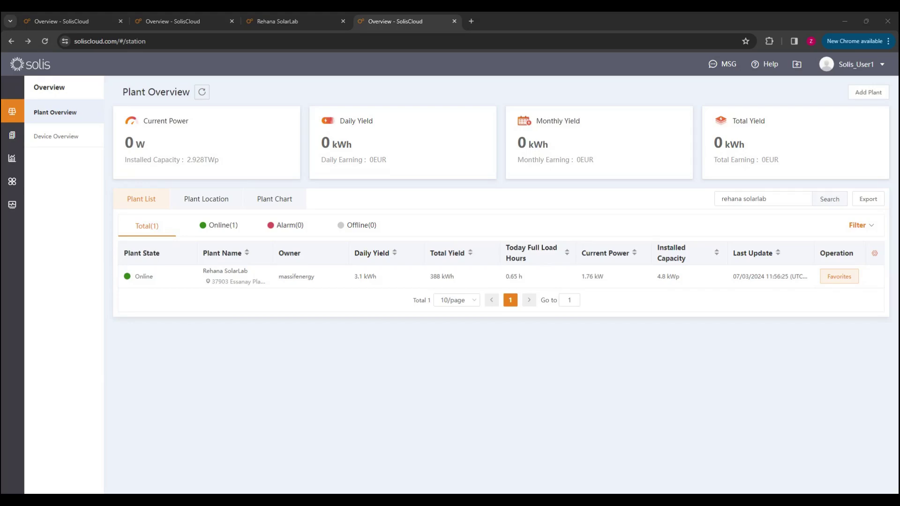
key(Return)
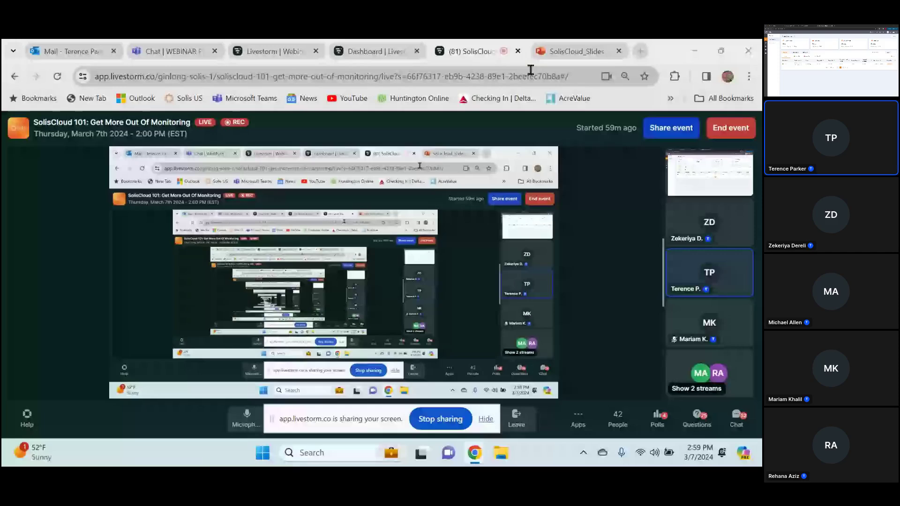
Switch to the SolisCloud_Slides deck and present the Thank You slide full screen with the screen-sharing bar hidden.
click(562, 51)
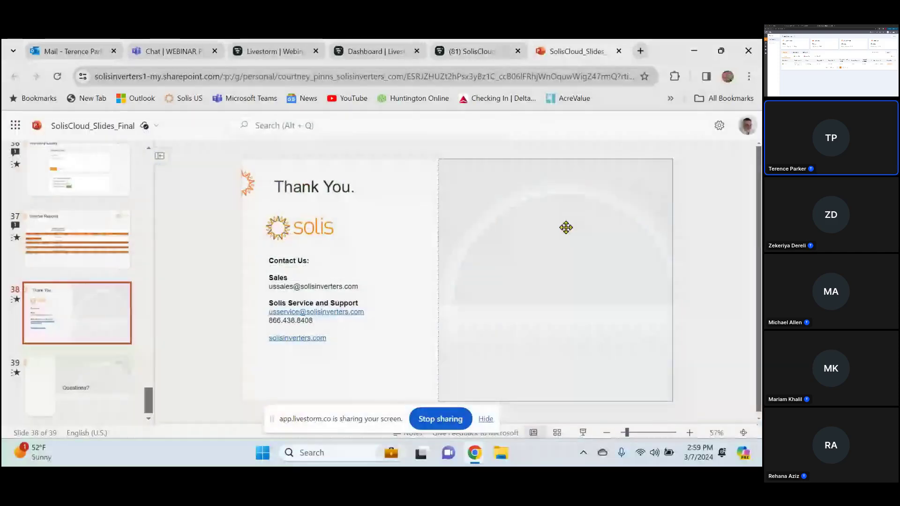
click(585, 429)
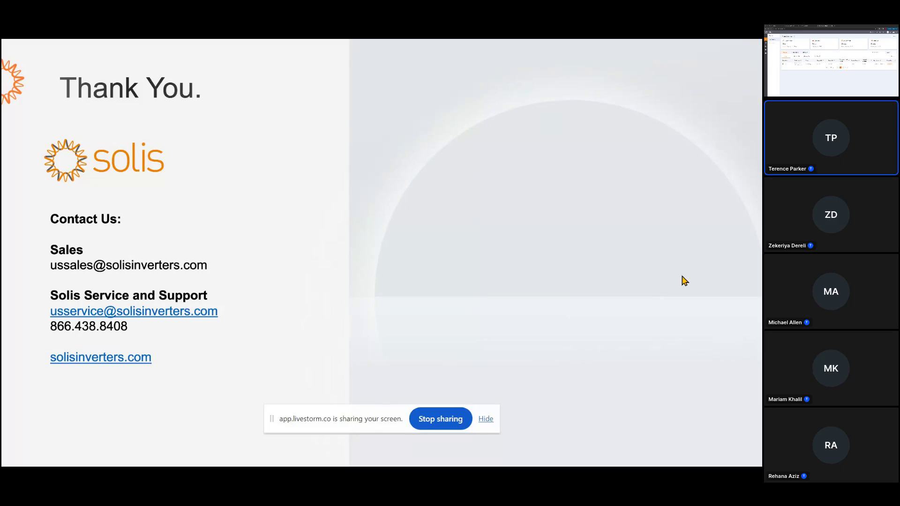
click(486, 419)
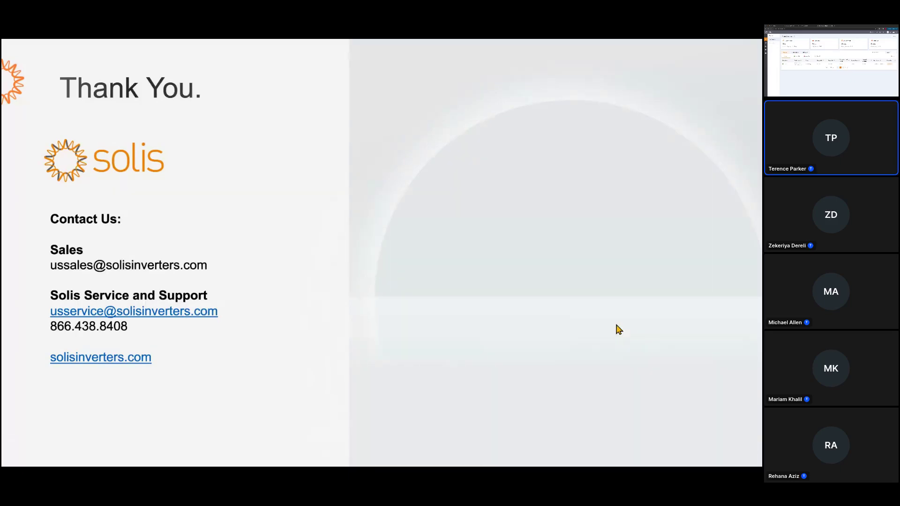